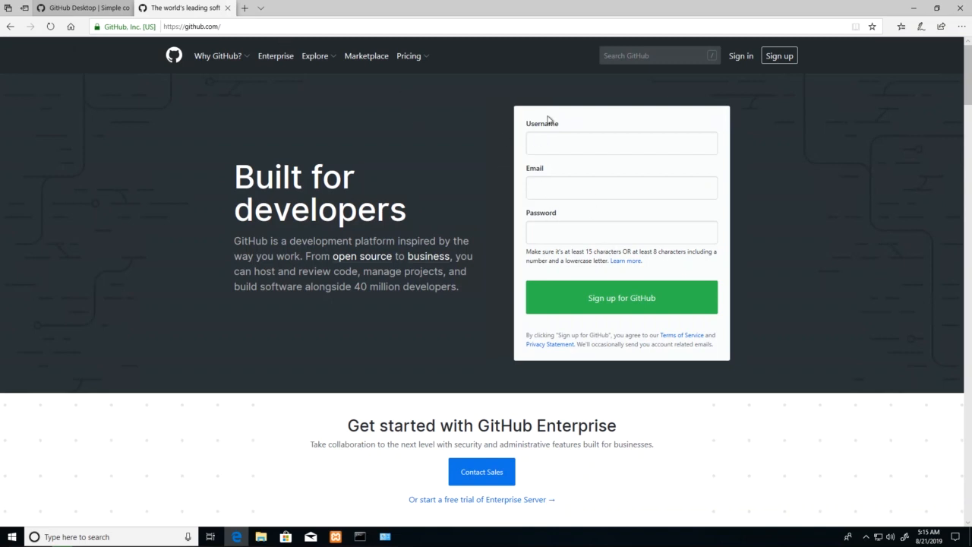
Try the sign-up form's username, email and password fields
click(566, 149)
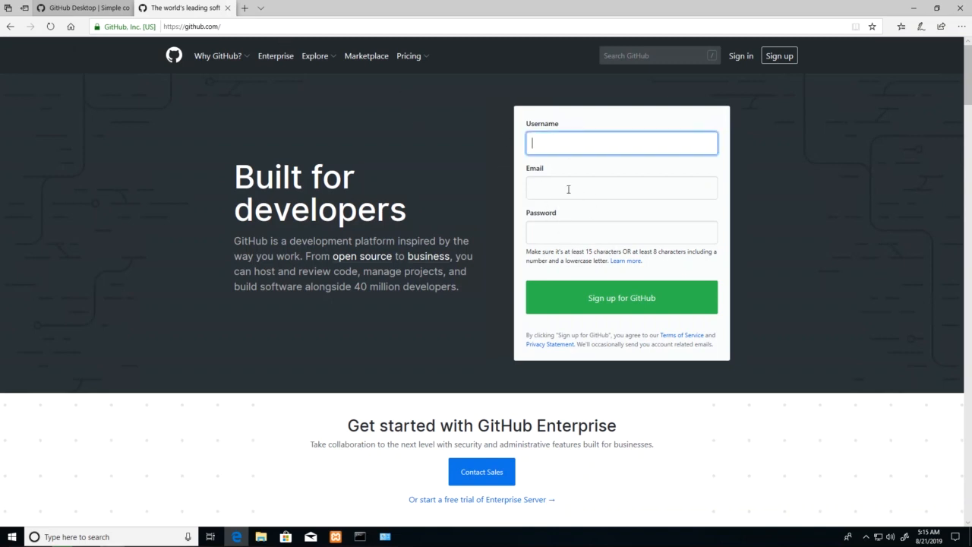
click(573, 237)
click(550, 145)
click(556, 183)
click(558, 238)
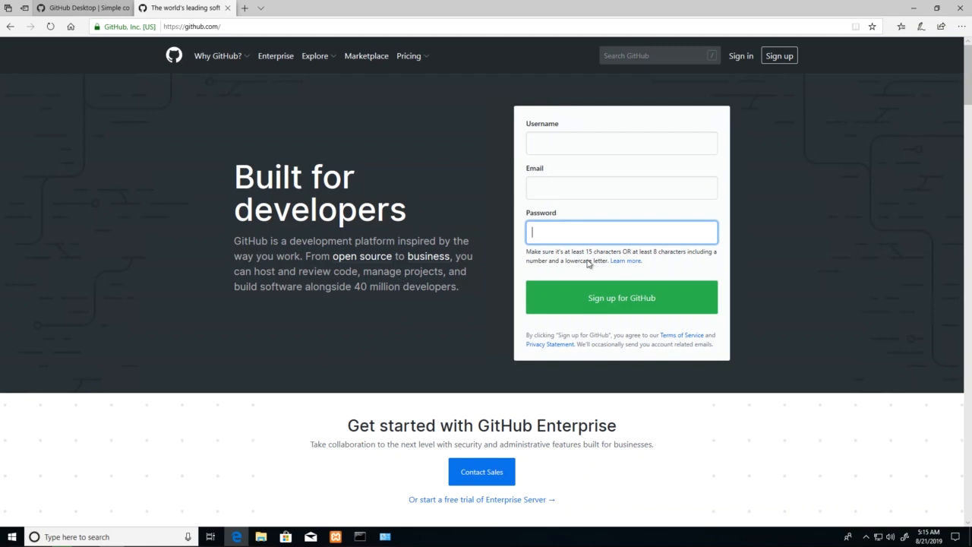
Sign in to GitHub with the account's username and password
click(741, 58)
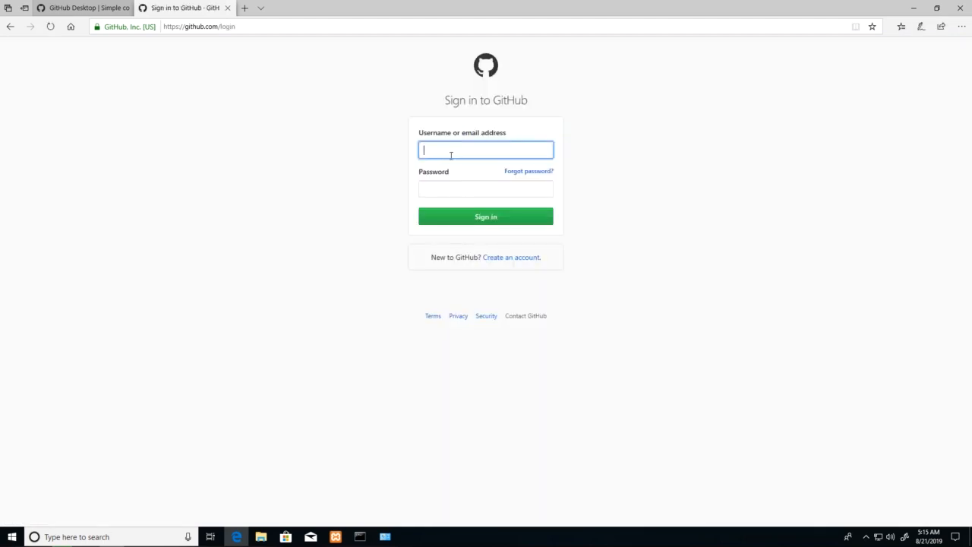
text(trevoirwilliams)
key(Tab)
text(•••)
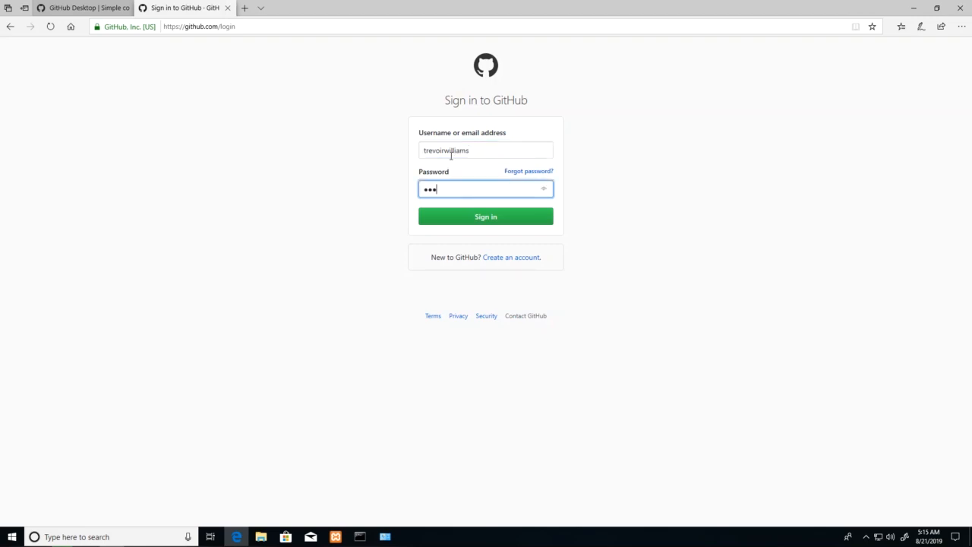
text(••••••••••••)
key(Return)
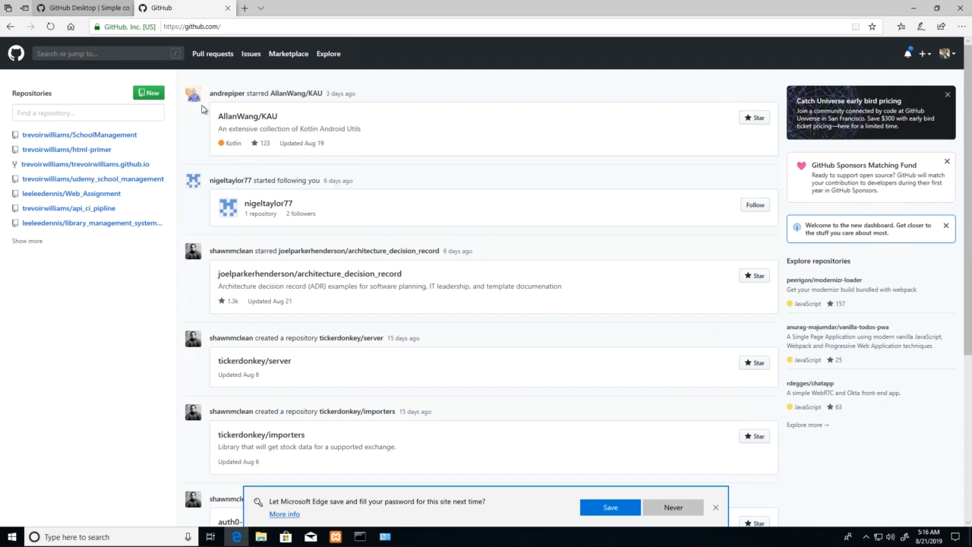
Try the Search or jump to box, dismiss its suggestions, and open a new browser tab
click(91, 55)
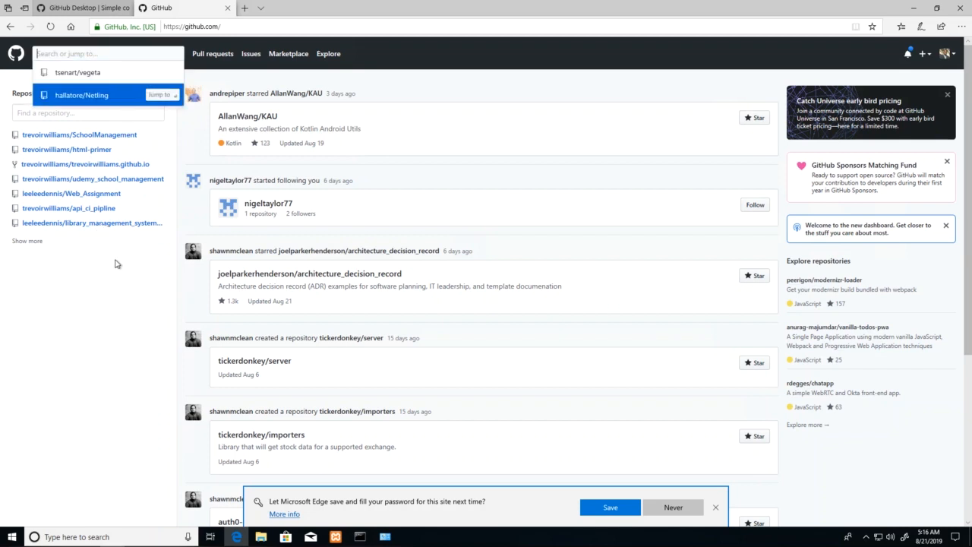
click(101, 361)
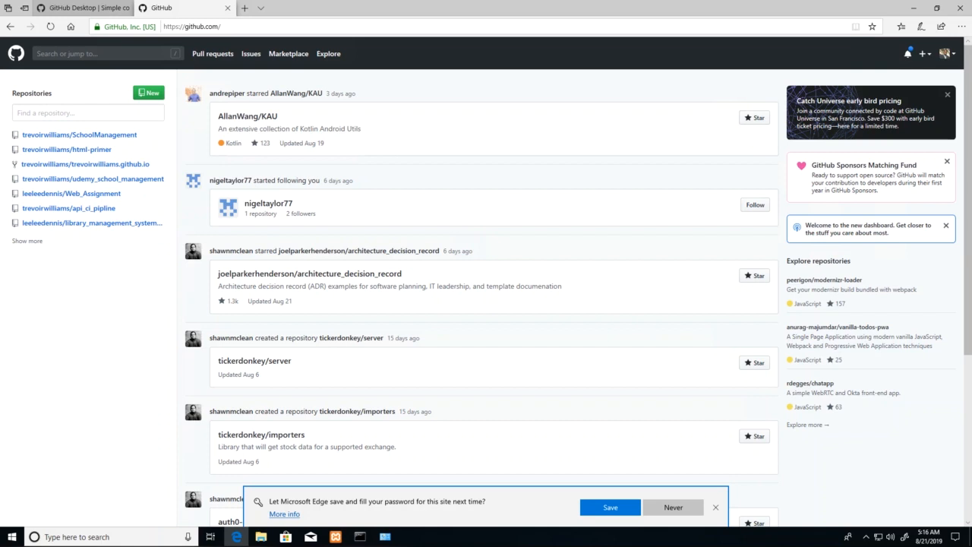
click(244, 8)
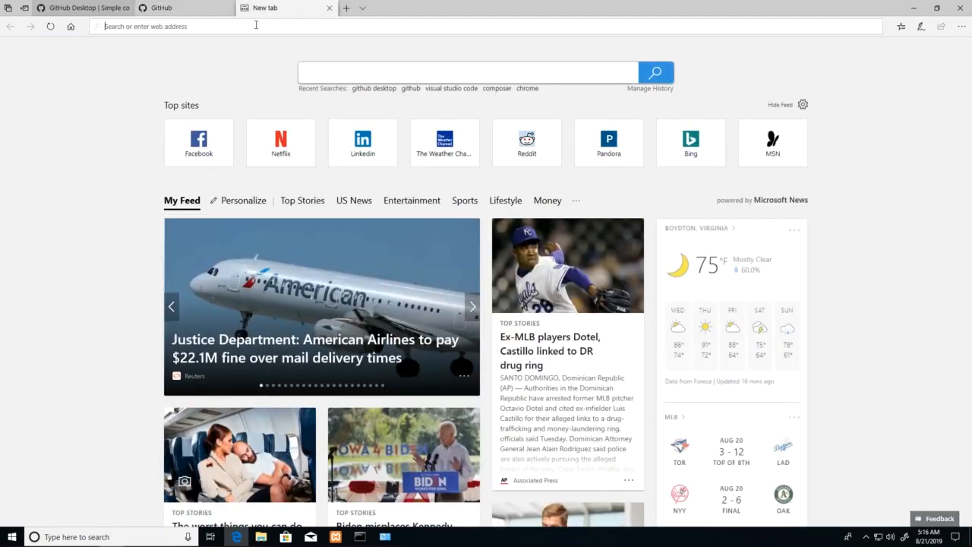
Search Google for 'git' and open the official git-scm.com website
text(git)
key(Return)
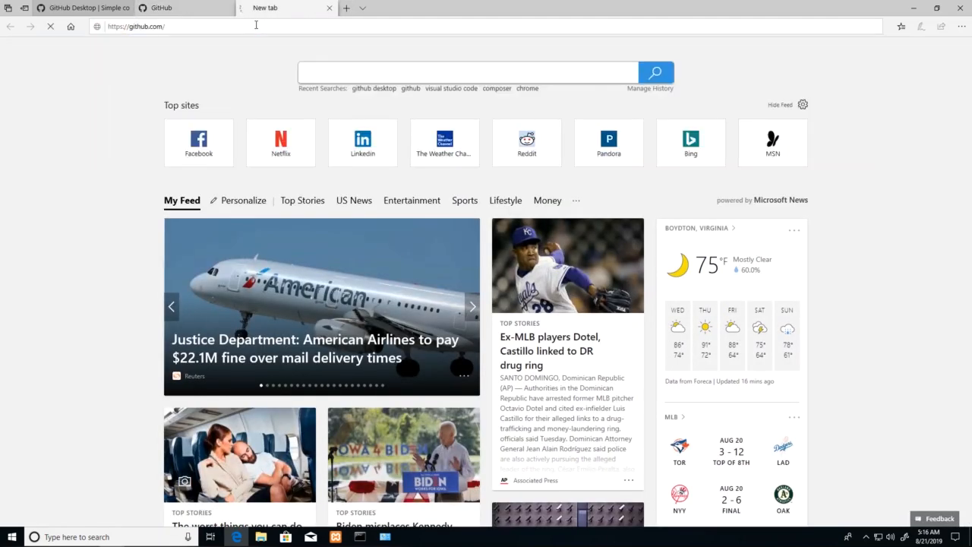
click(256, 25)
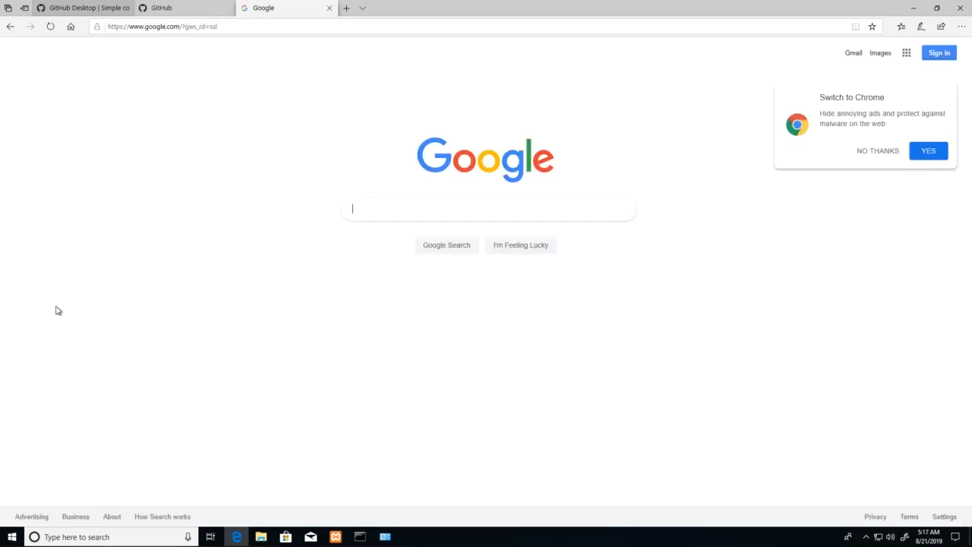
text(gi)
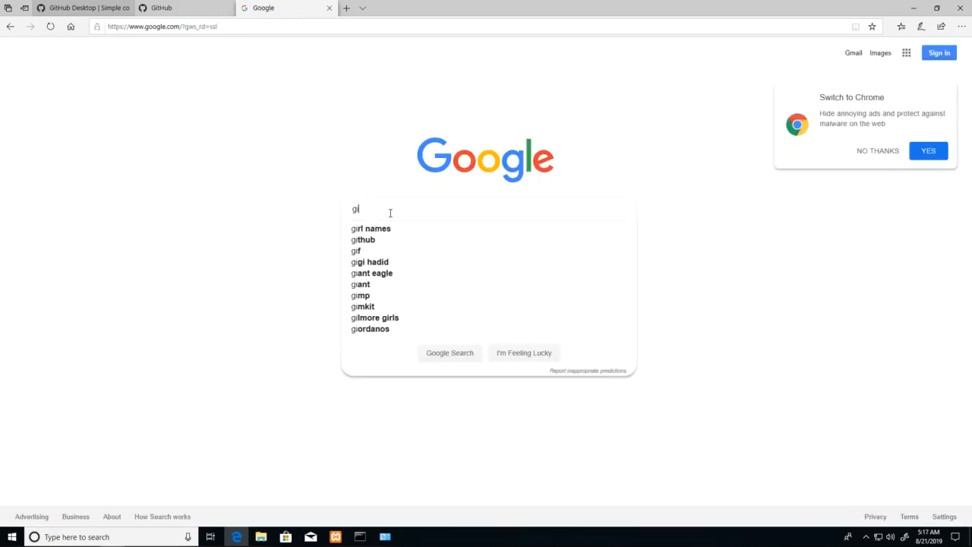
text(t)
key(Return)
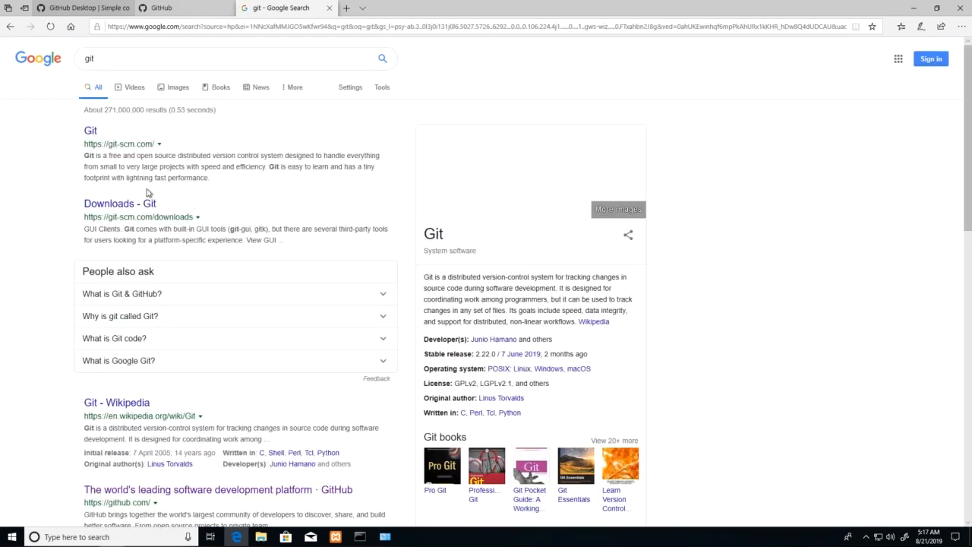
click(99, 144)
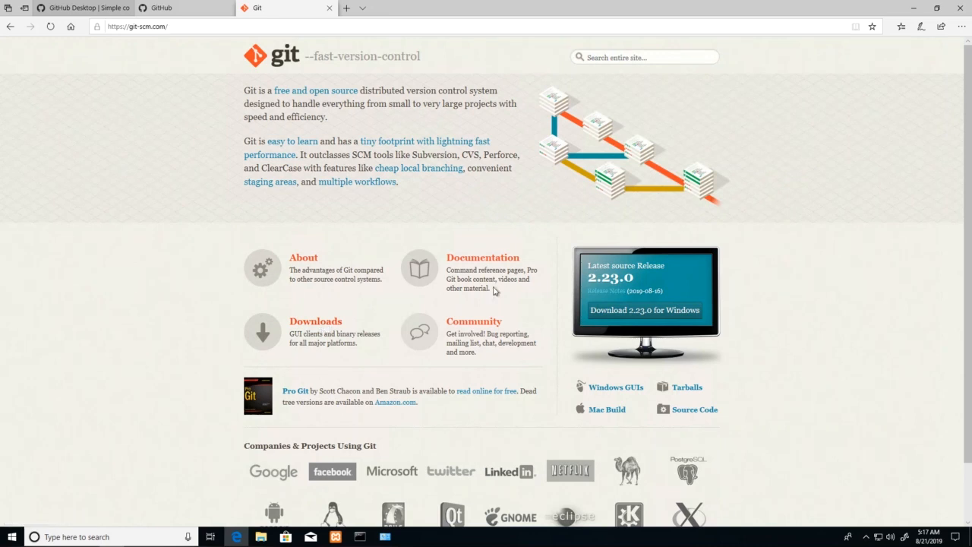
Download and run the Git 2.23.0 for Windows installer
click(661, 312)
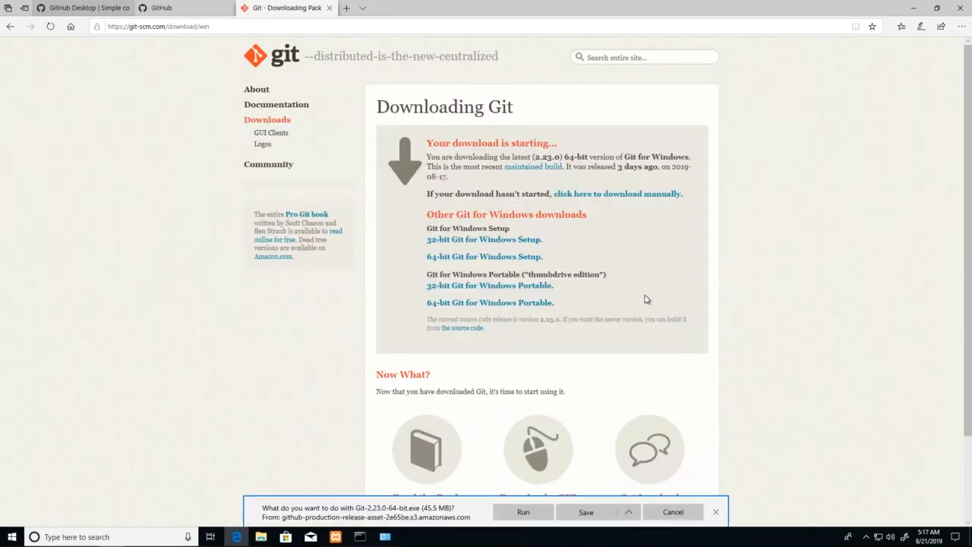
click(522, 511)
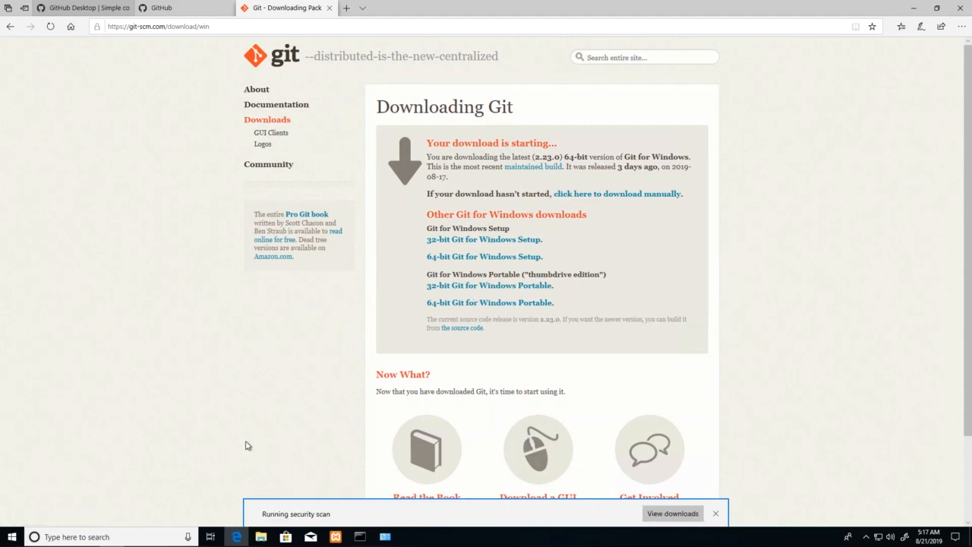
click(346, 8)
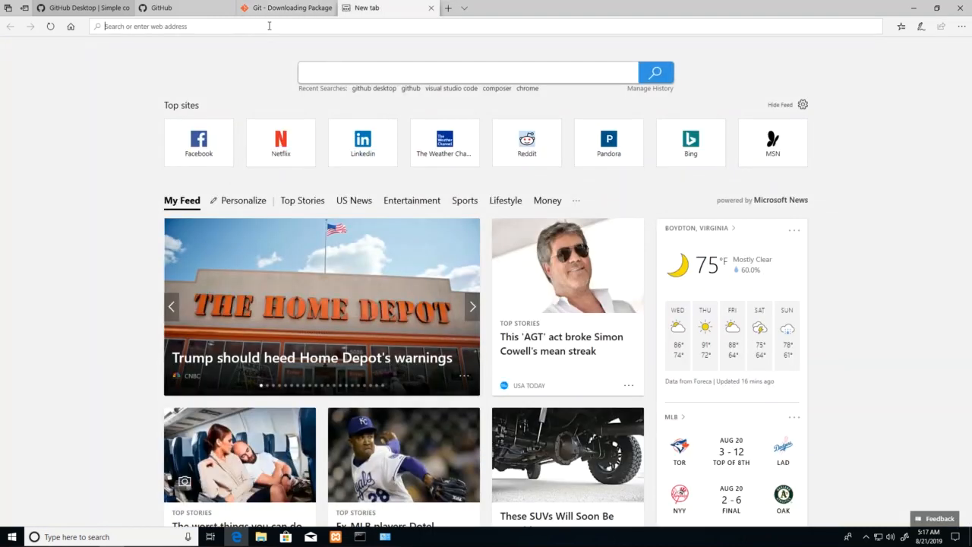
Download and run the 64-bit GitHubDesktopSetup.exe from desktop.github.com
text(desktop.)
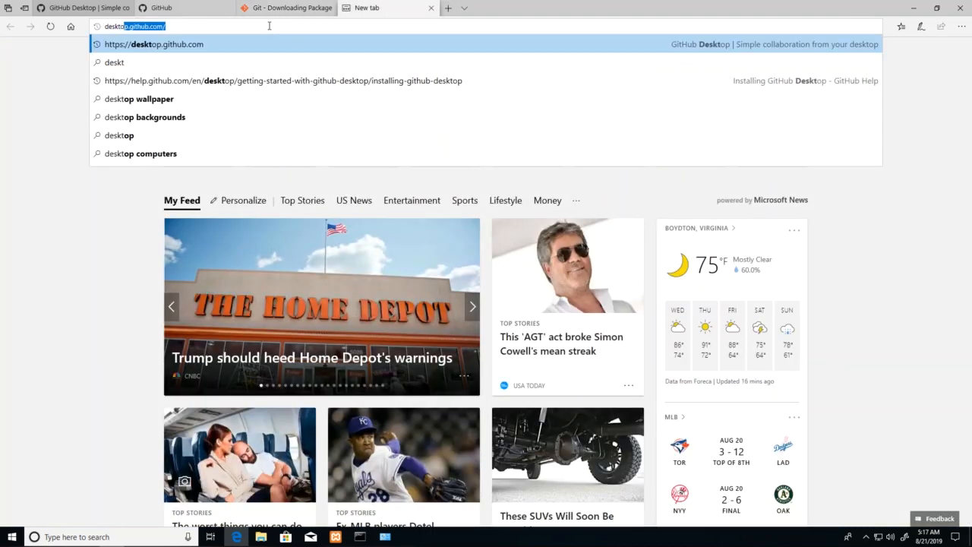
text(github.)
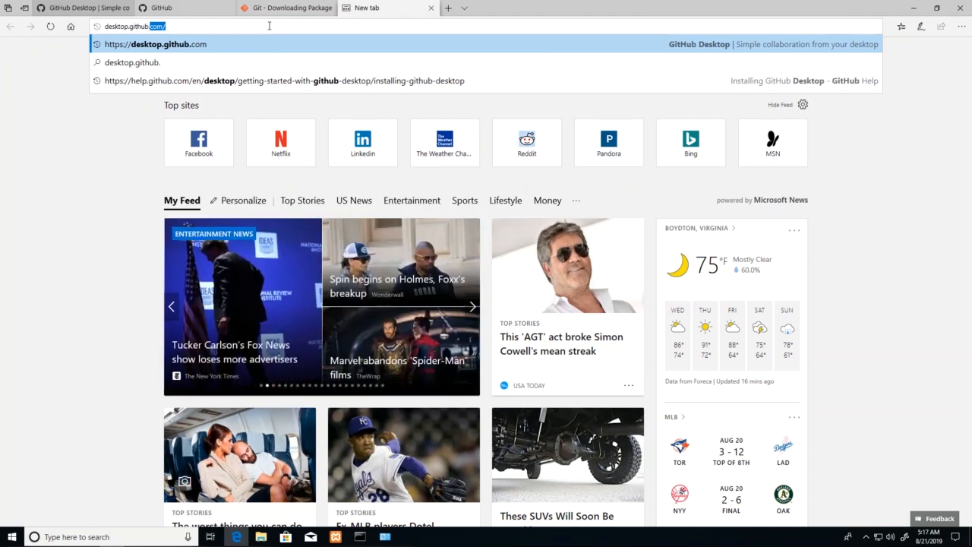
key(Return)
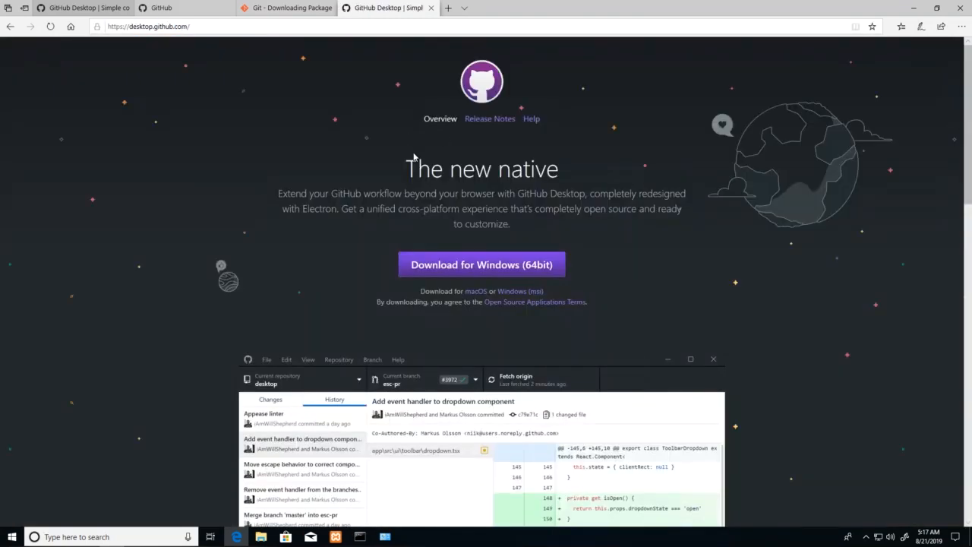
click(441, 266)
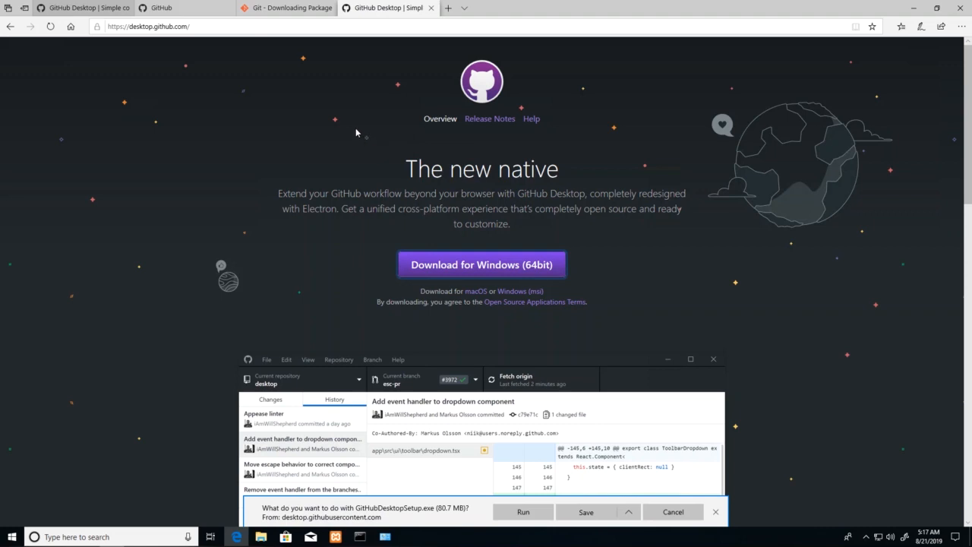
click(507, 512)
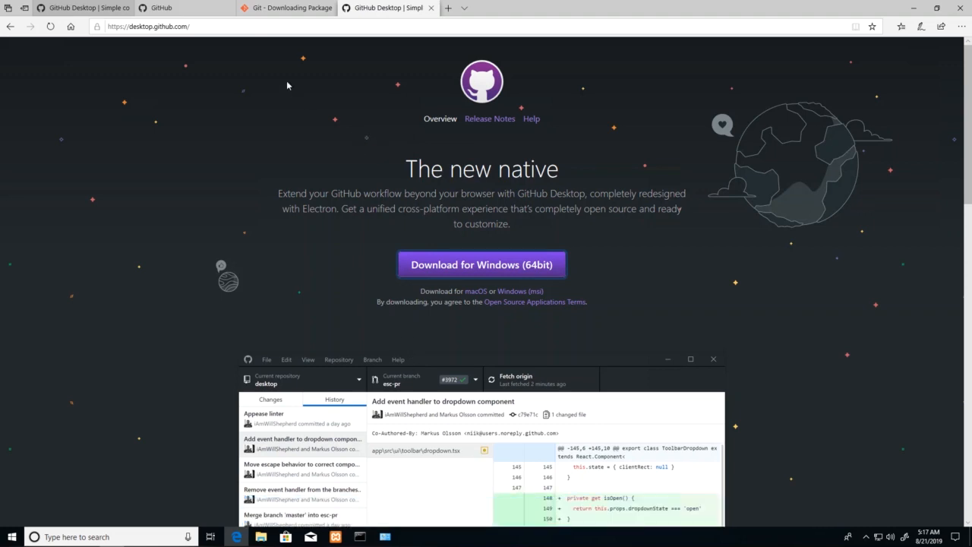
click(278, 15)
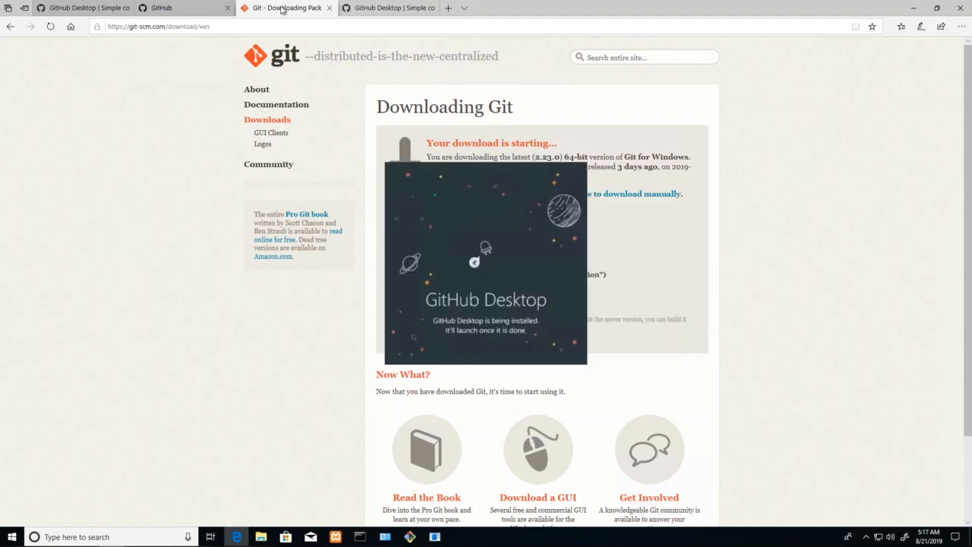
Accept the Git license with default location, components, Start Menu folder, Vim editor and PATH
click(389, 8)
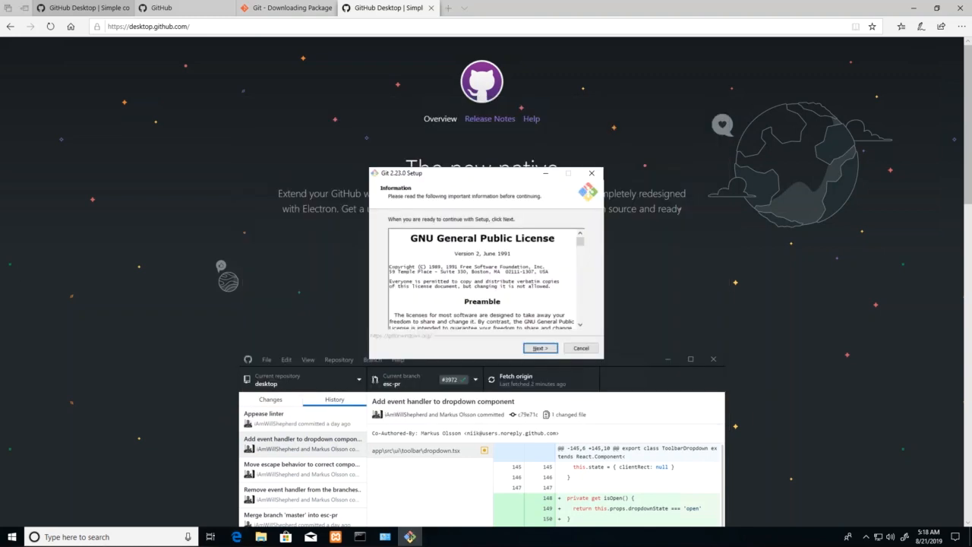
click(541, 348)
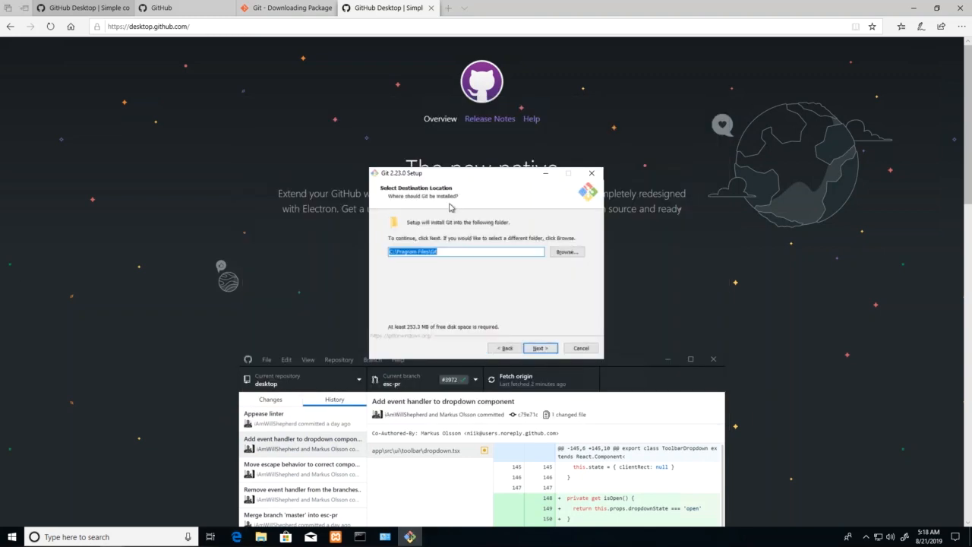
click(539, 349)
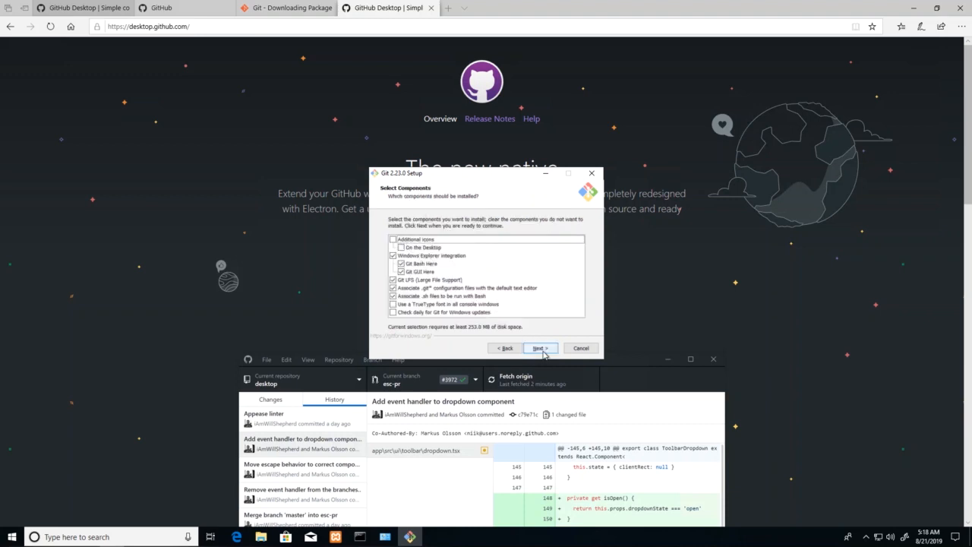
click(546, 353)
click(545, 353)
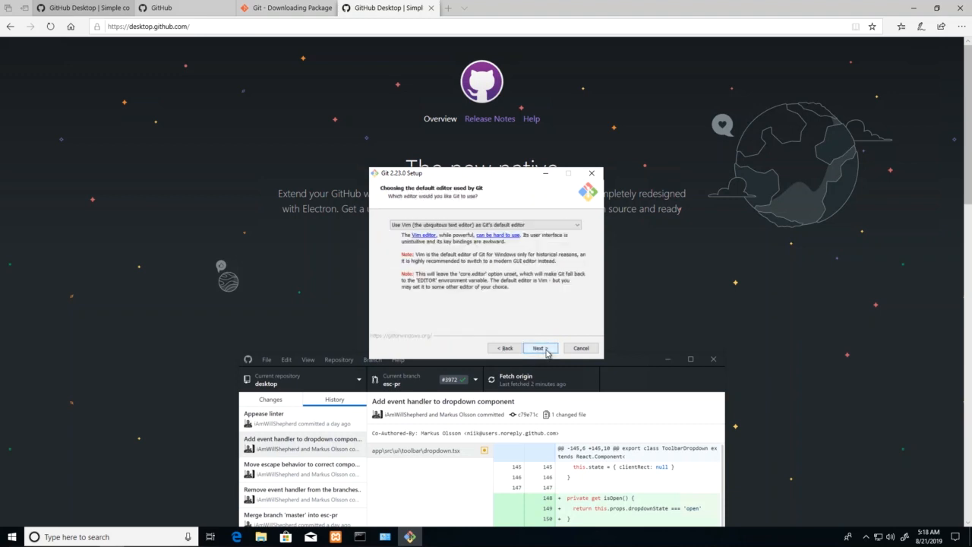
click(546, 353)
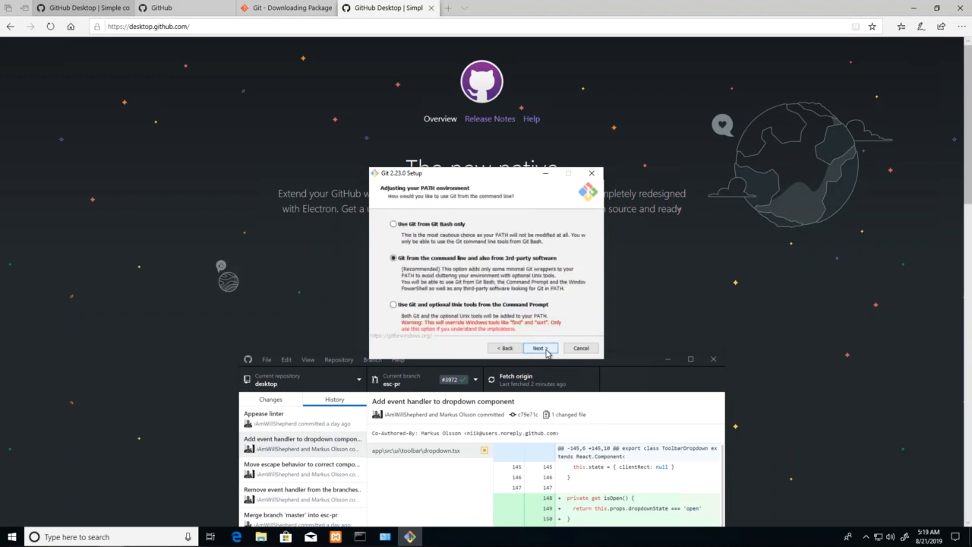
click(546, 353)
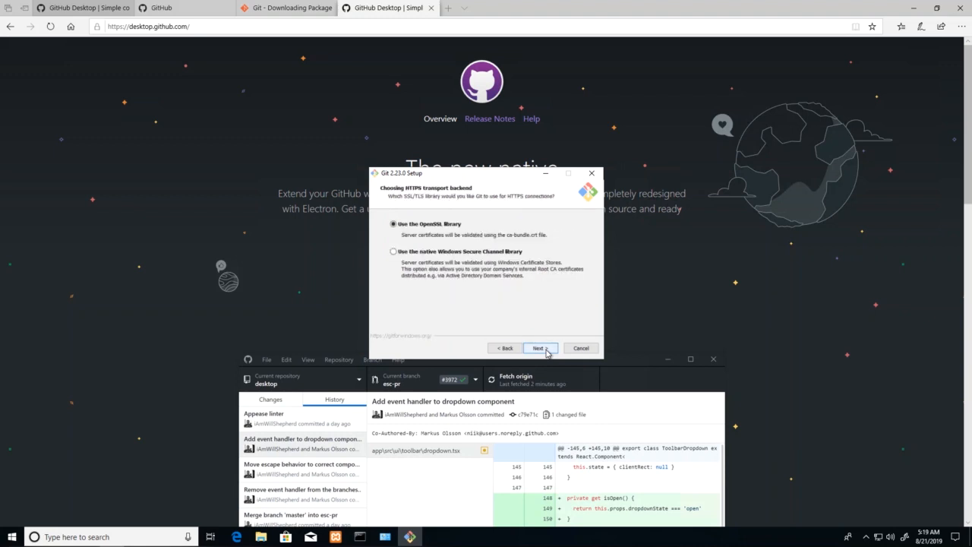
Keep OpenSSL and Windows-style line endings, install Git, and skip the release notes
click(546, 353)
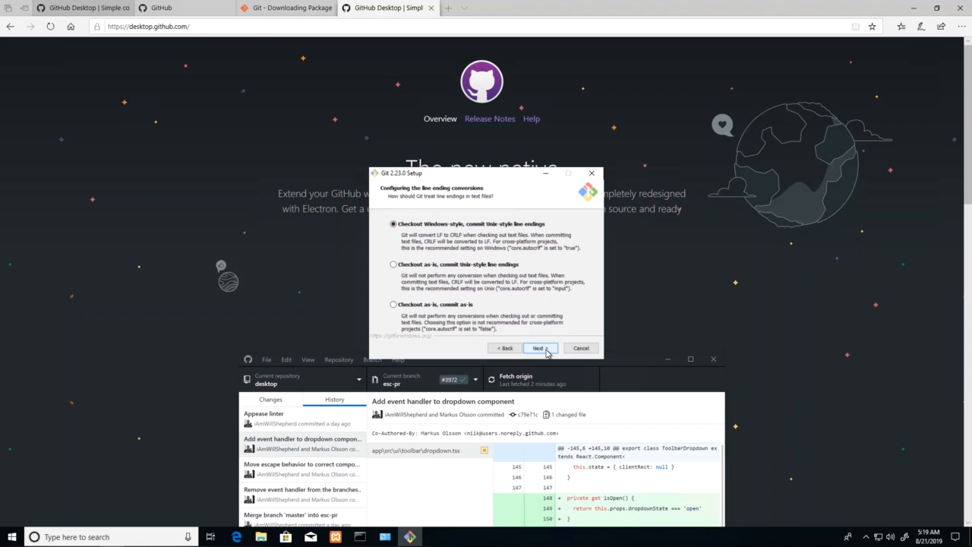
click(546, 353)
click(546, 353)
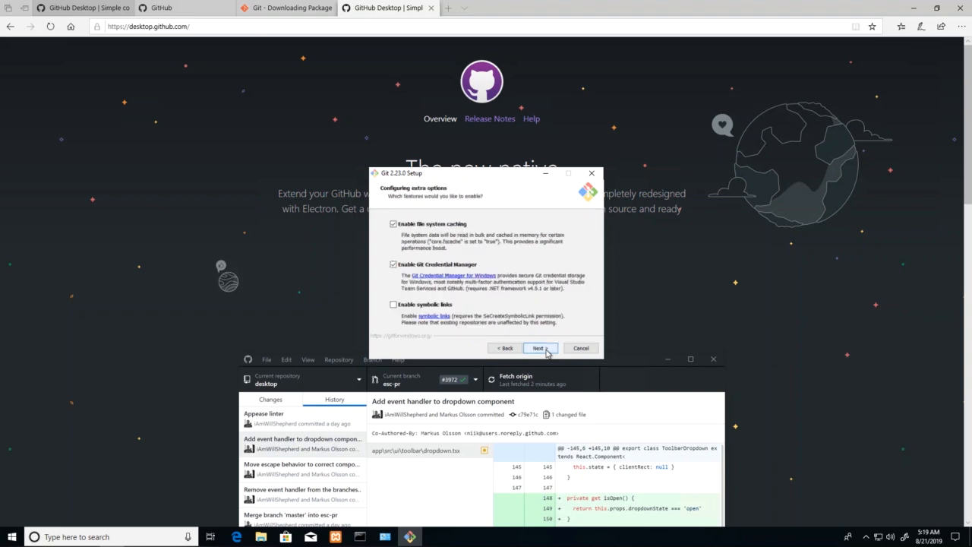
click(546, 353)
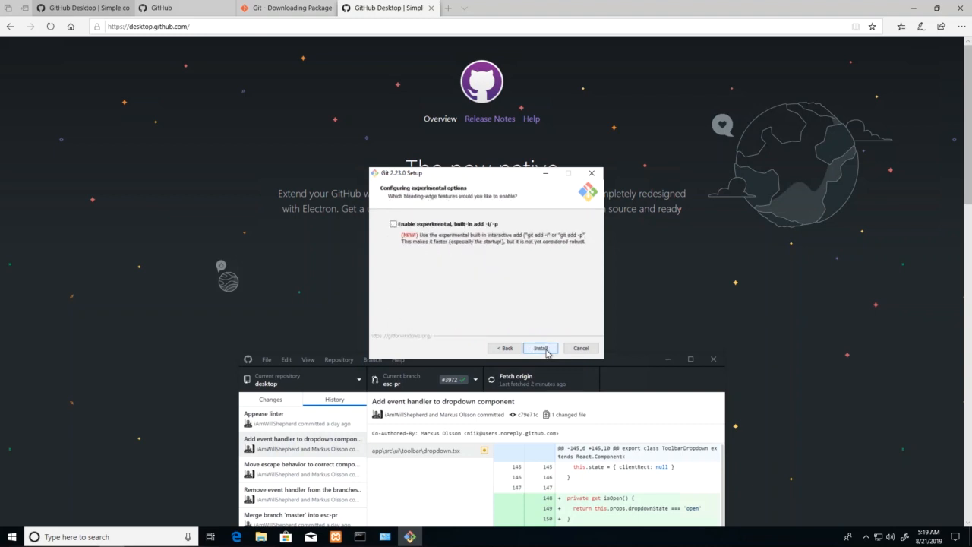
click(541, 349)
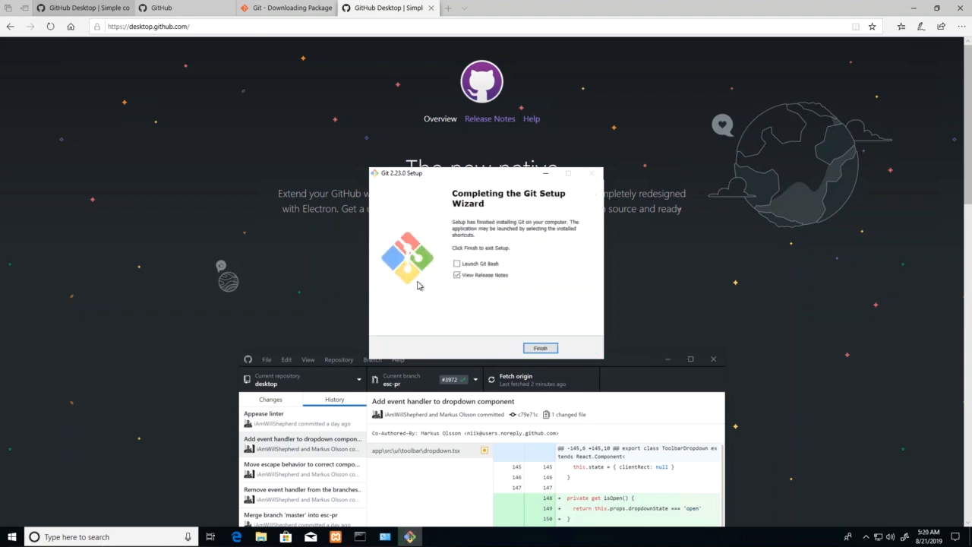
click(464, 275)
Finish Git setup and run git in the existing console
click(545, 349)
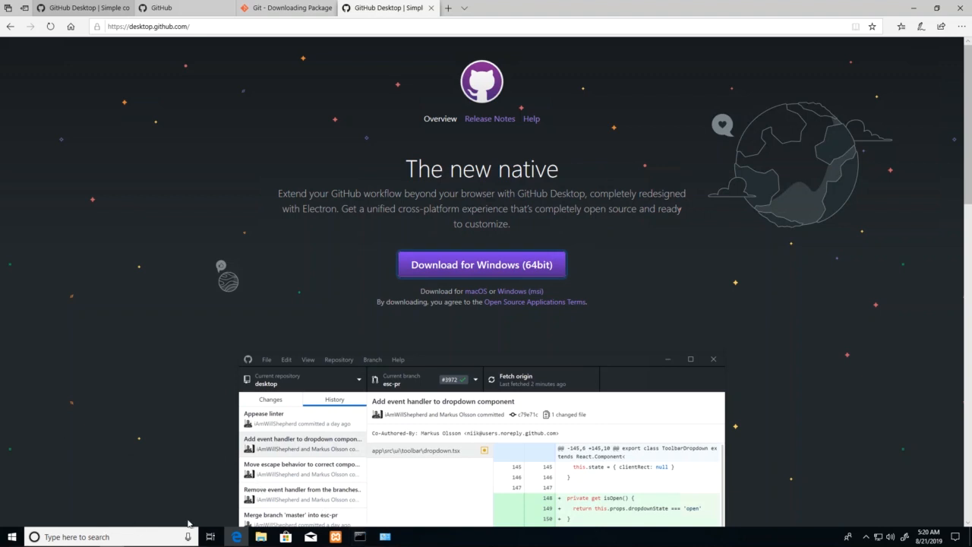
click(361, 536)
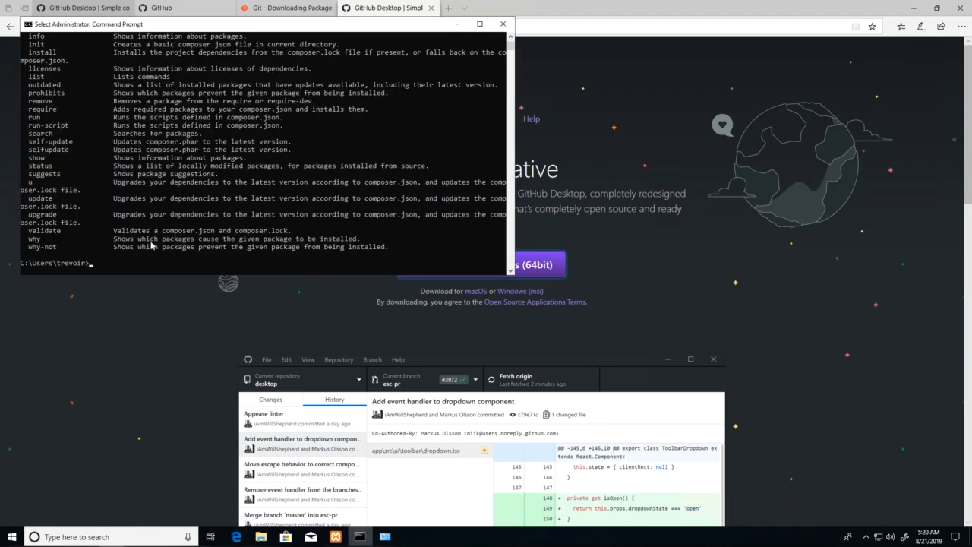
text(git)
key(Return)
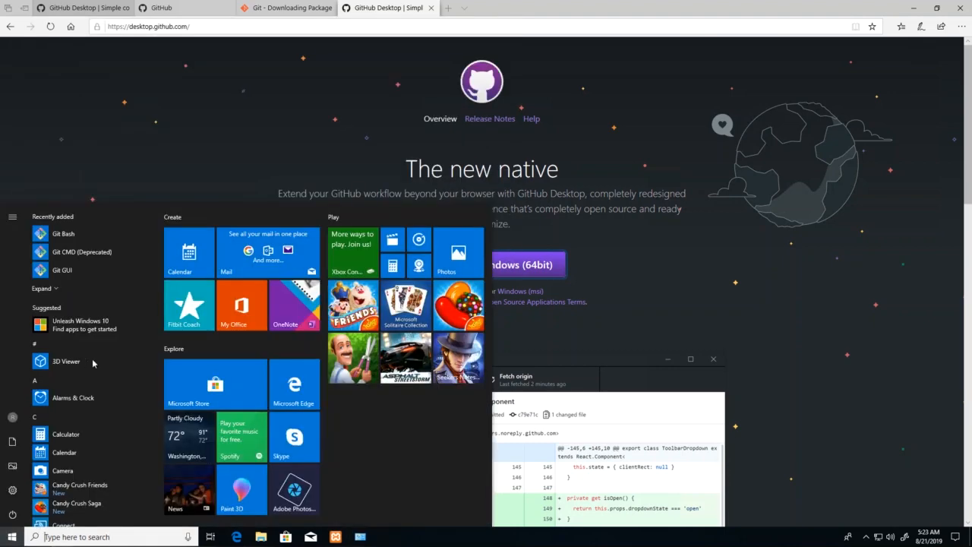
Run git in a new administrator Command Prompt to confirm it lists its commands
click(85, 536)
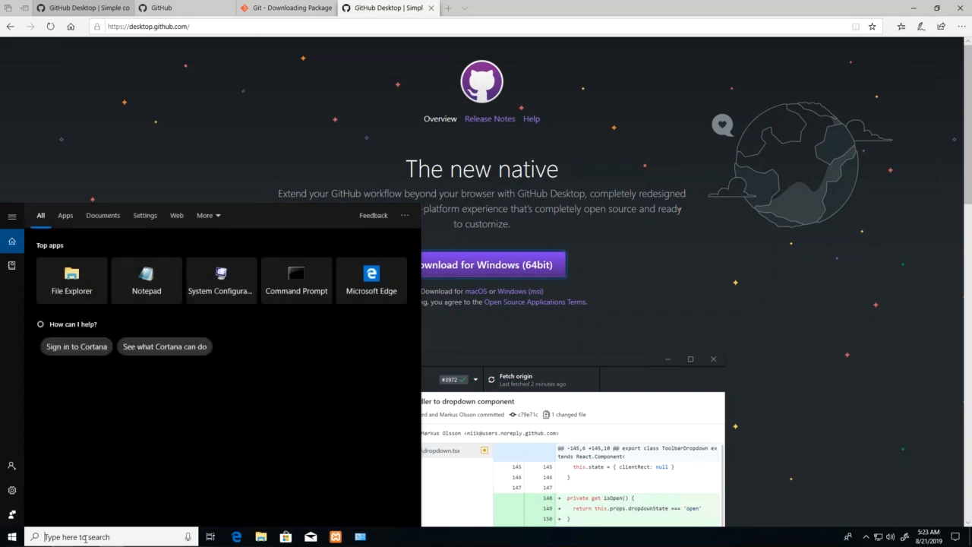
click(277, 287)
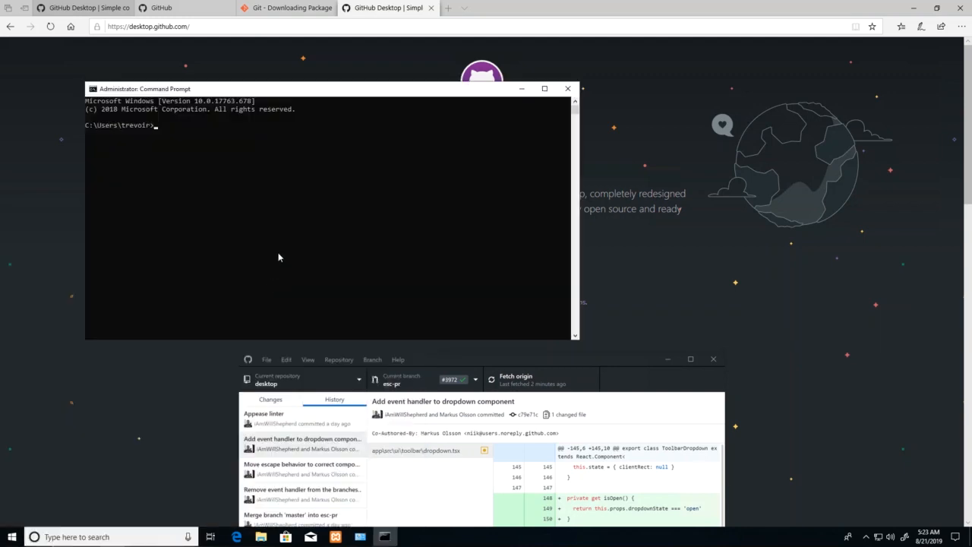
text(git)
key(Return)
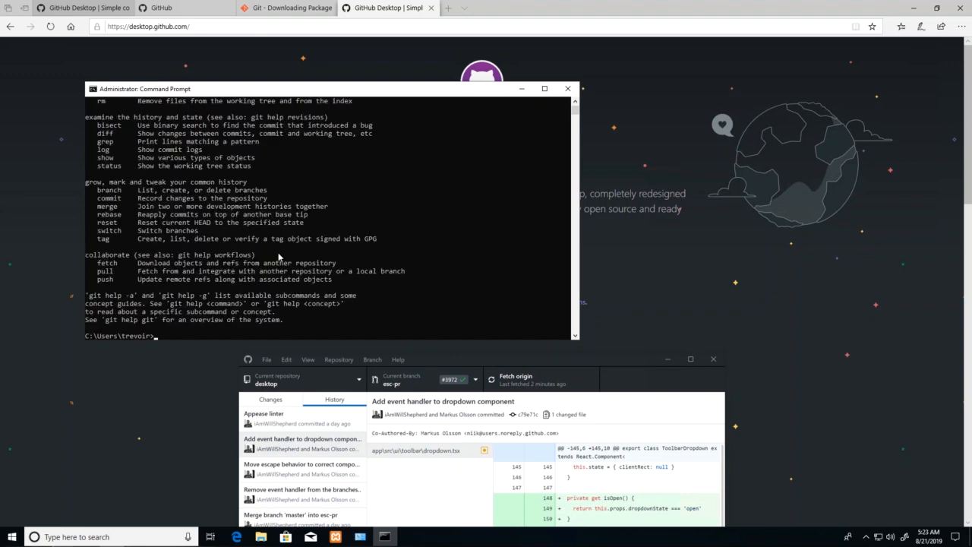
scroll(258, 263, up, 7)
click(257, 263)
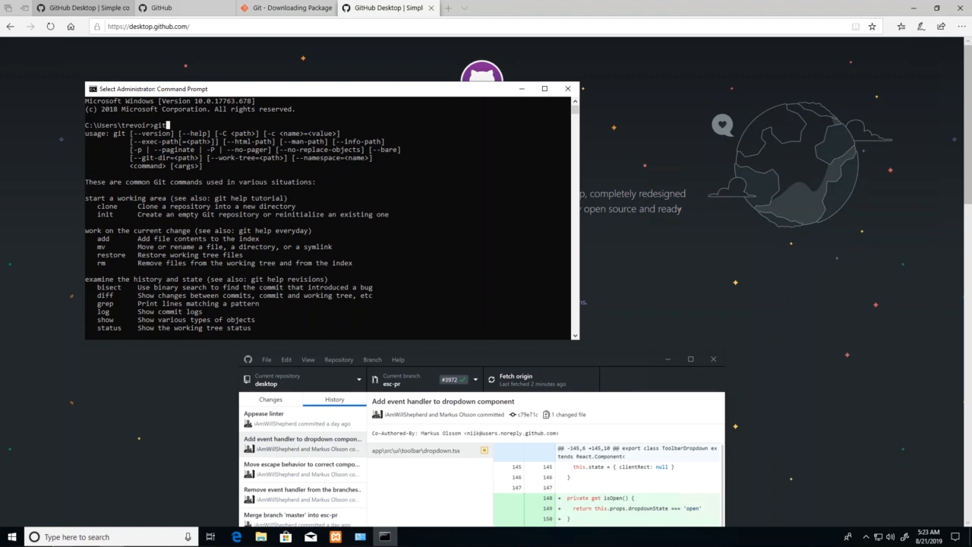
key(alt+Tab)
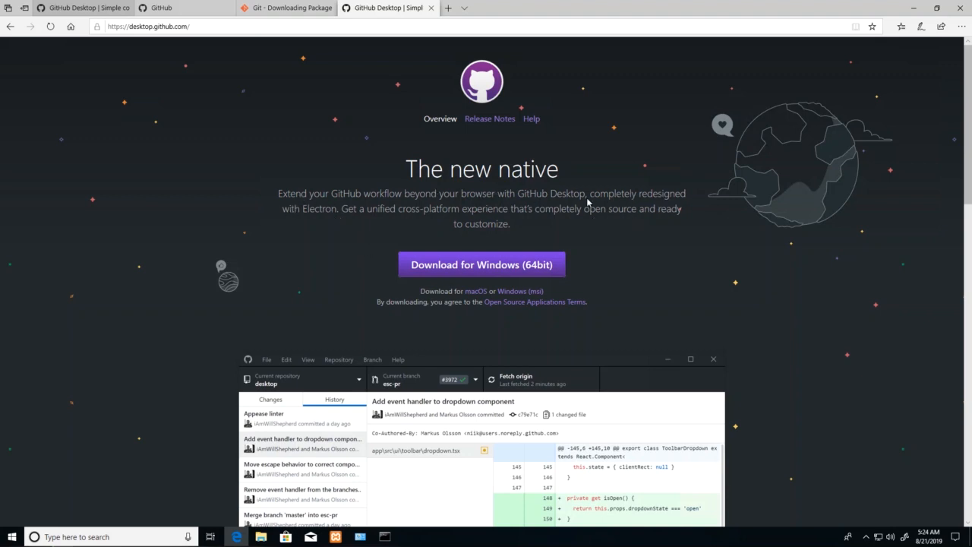
Inspect about.php and index.php in xampp's htdocs\newsite folder, then return to the GitHub dashboard
double_click(331, 211)
click(322, 212)
click(265, 538)
drag(408, 332, 316, 153)
click(399, 143)
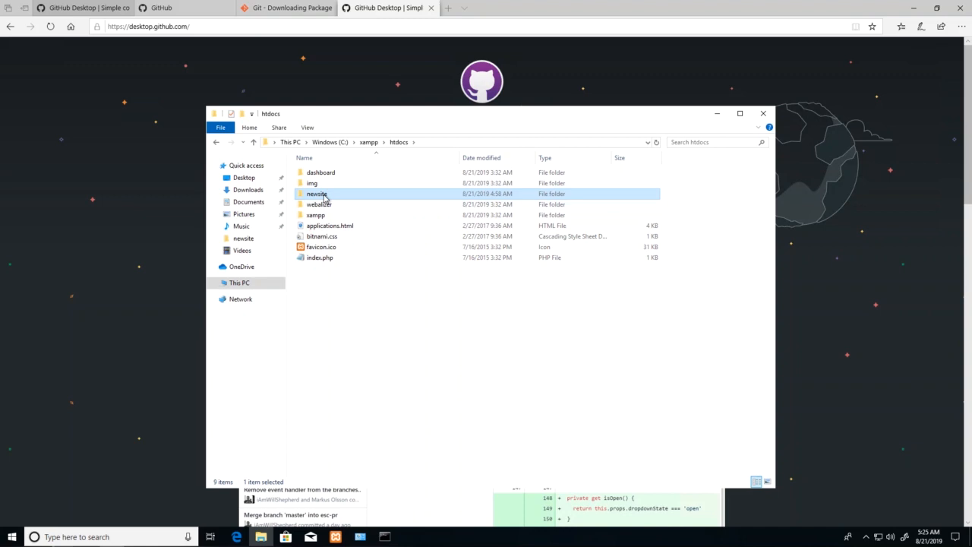
click(151, 168)
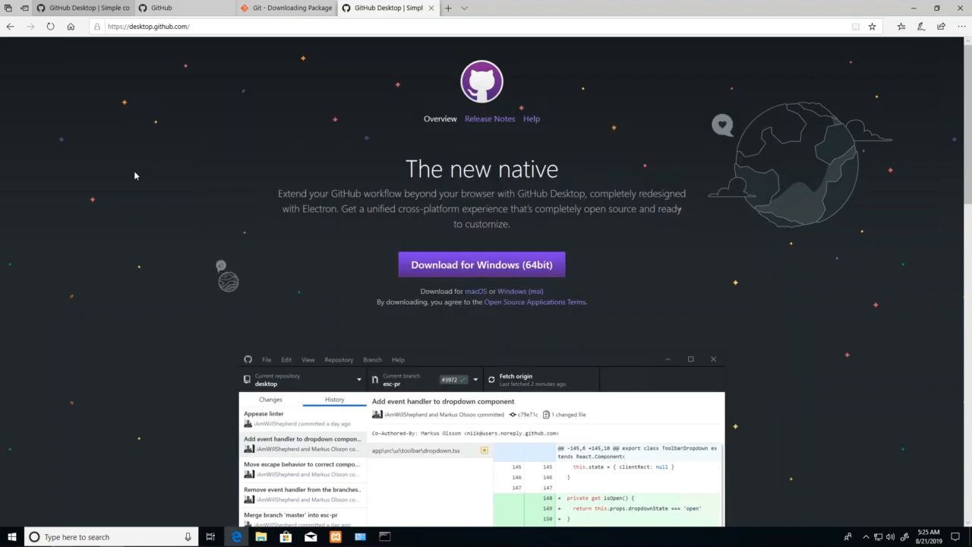
click(194, 10)
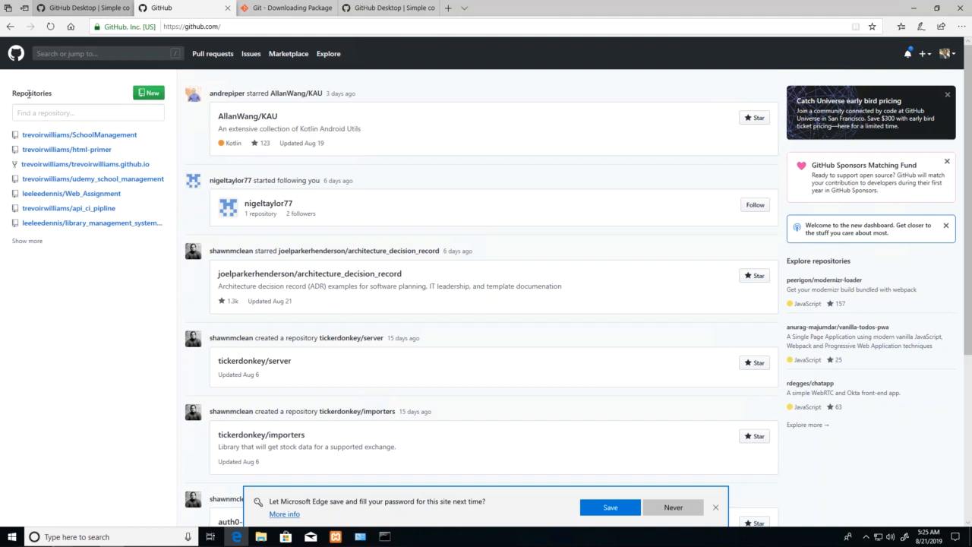
Create public repository 'newsite' described as a sample site for a php tutorial
click(141, 97)
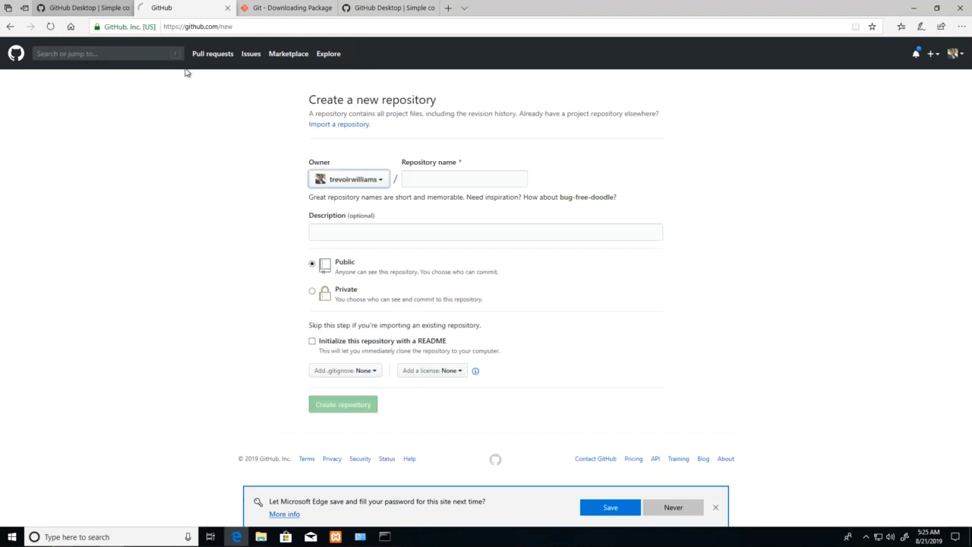
click(451, 180)
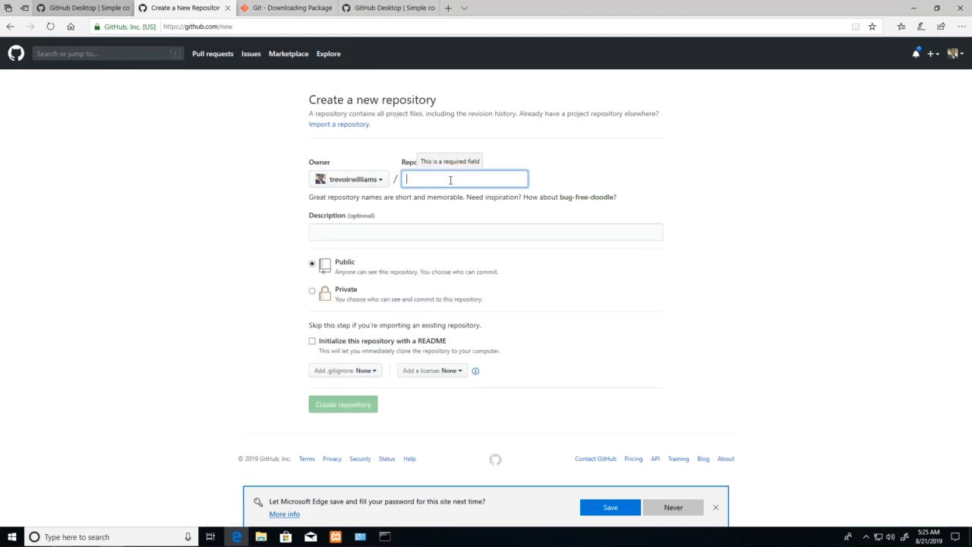
text(newsite)
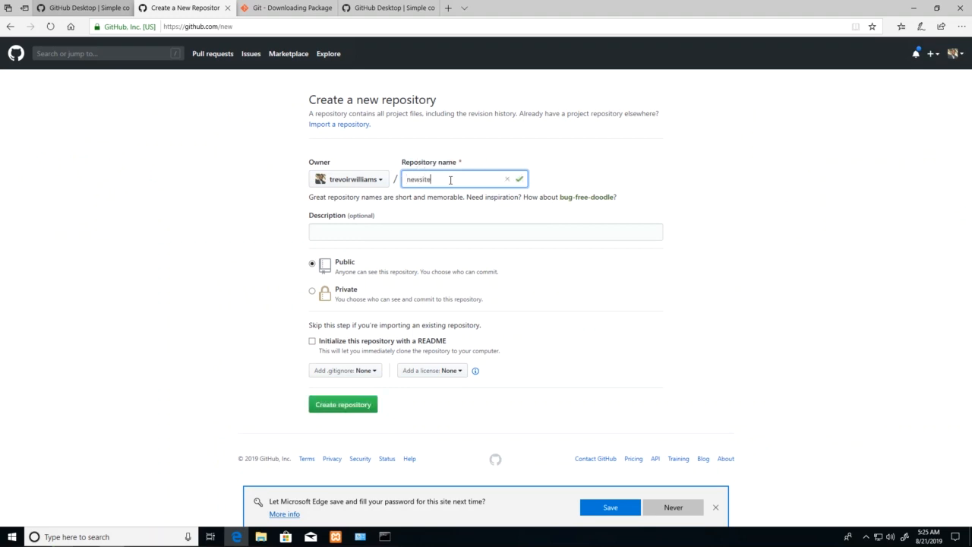
click(362, 231)
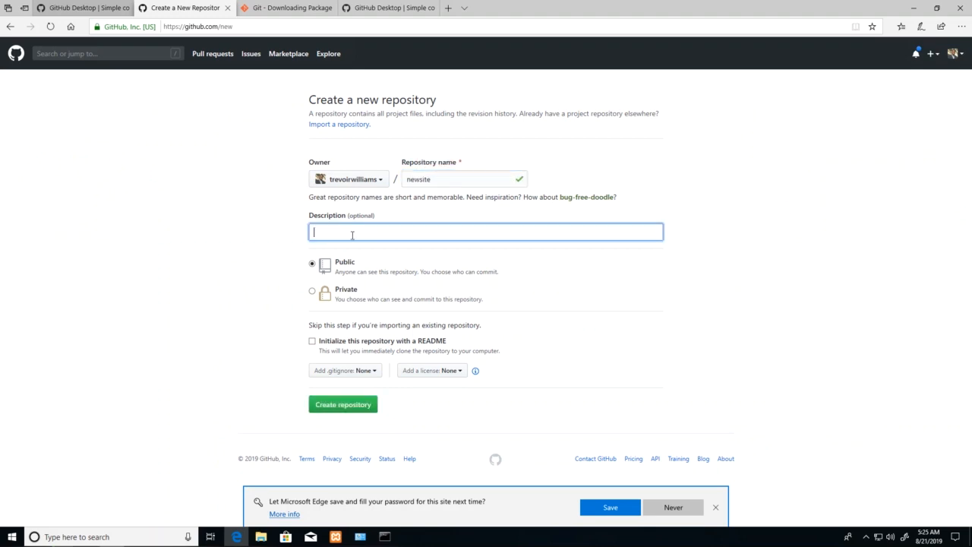
text(a sample site for a php tutorial)
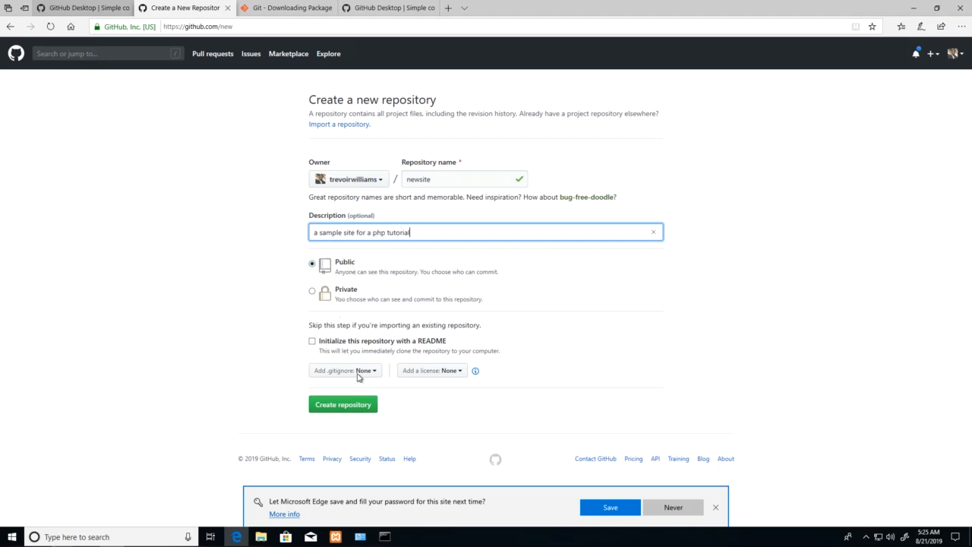
click(337, 408)
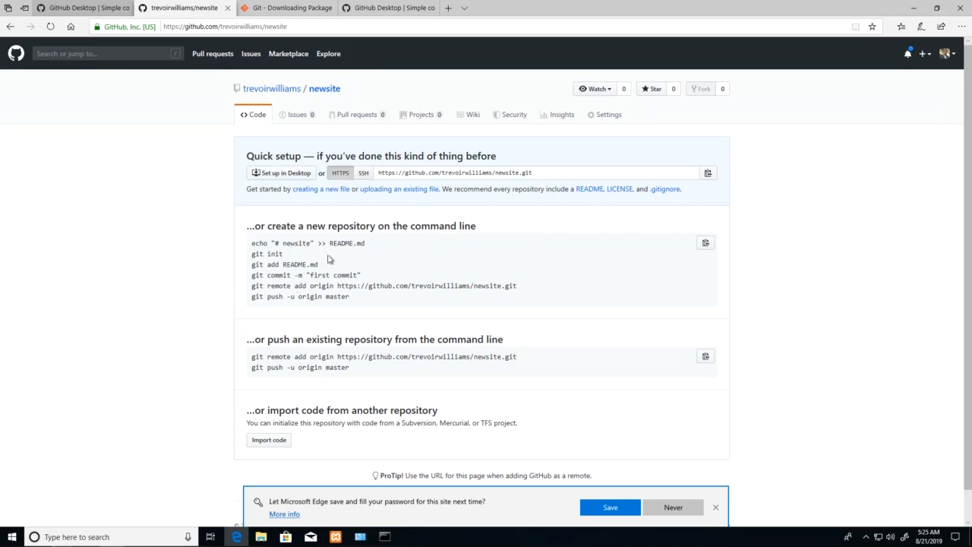
Highlight the 'git push -u origin master' line and the push-an-existing-repository heading
drag(346, 297, 251, 297)
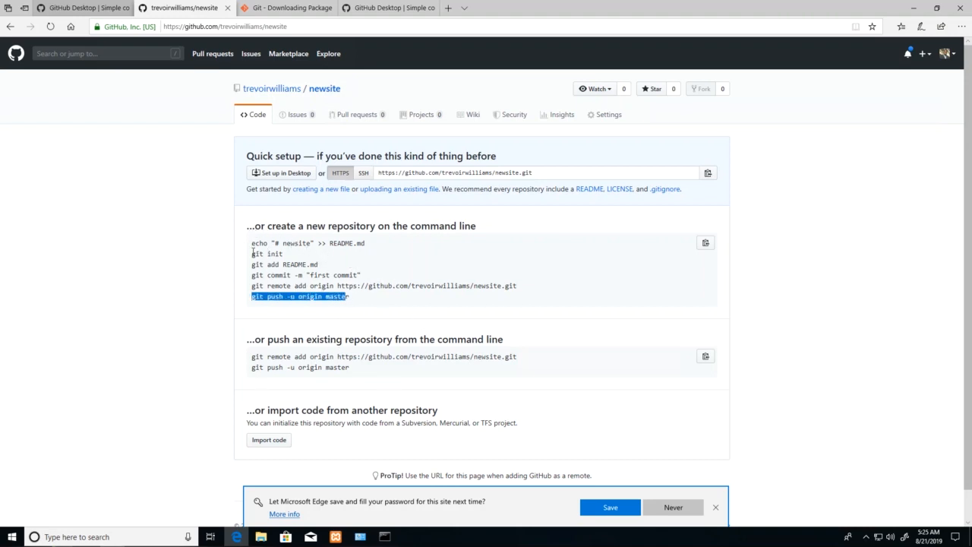
click(319, 378)
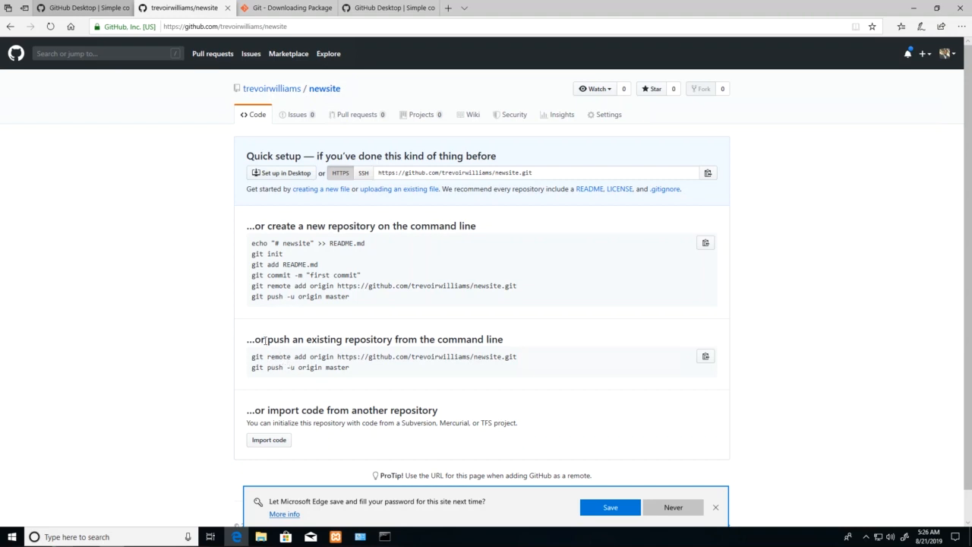
drag(249, 339, 506, 341)
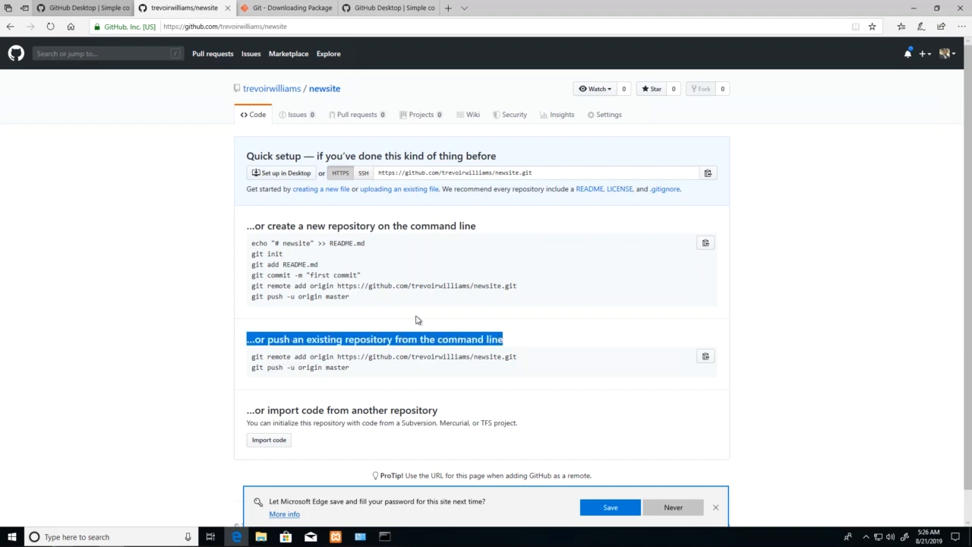
click(351, 308)
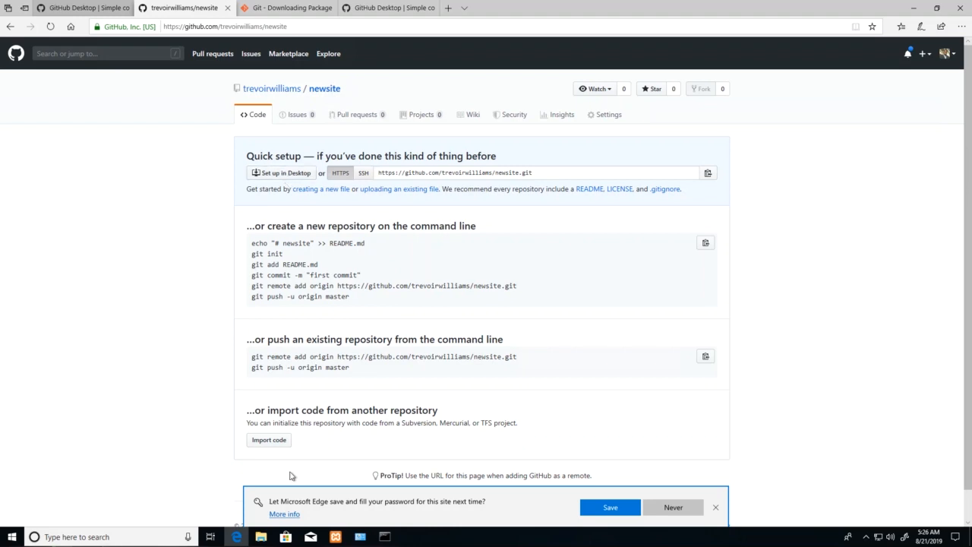
click(385, 536)
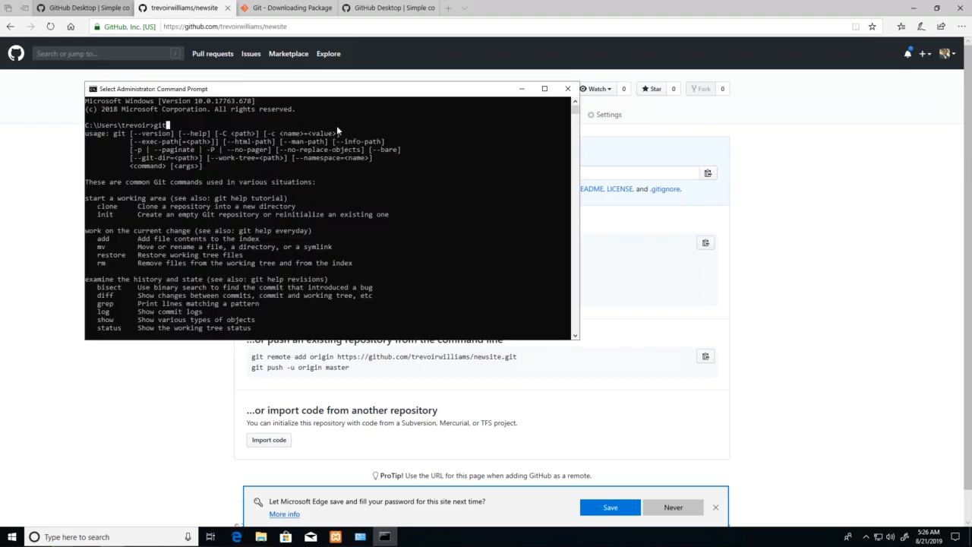
Change the console's directory to c:\xampp\htdocs\newsite
drag(228, 89, 608, 144)
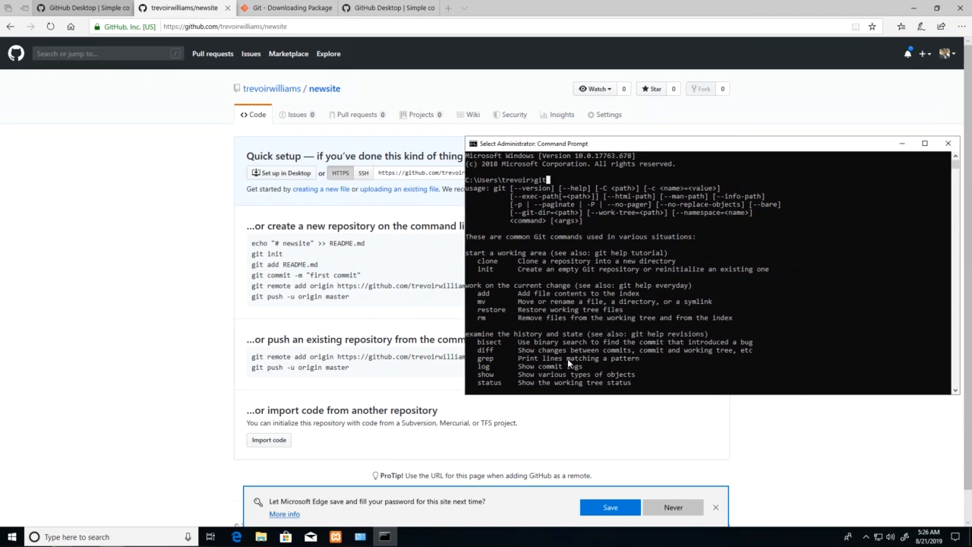
key(Return)
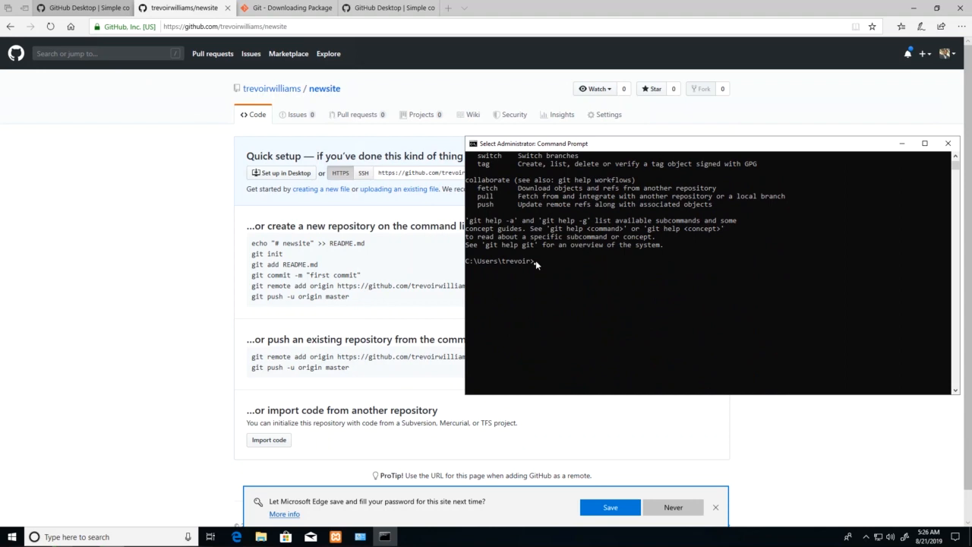
text(cd c:)
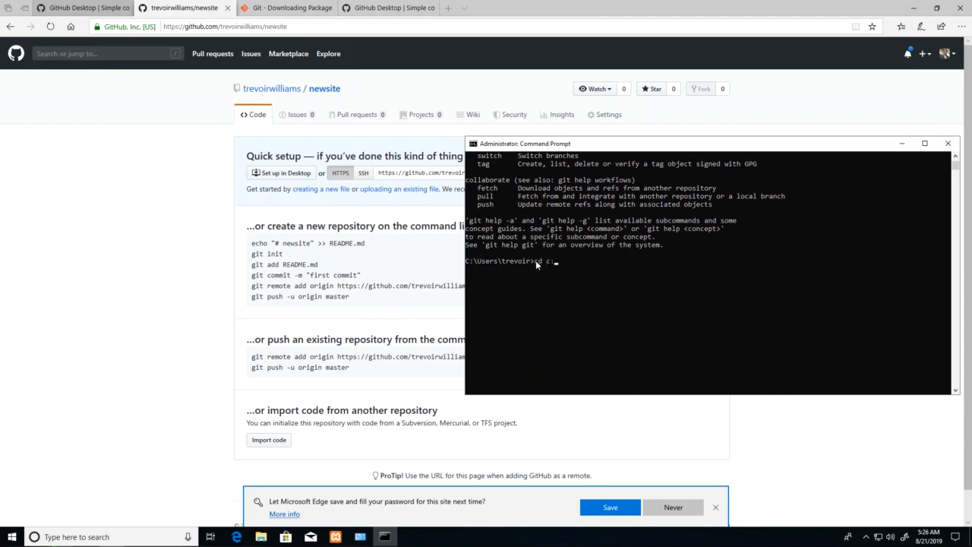
text(mpp\htdocs\newsite)
key(Return)
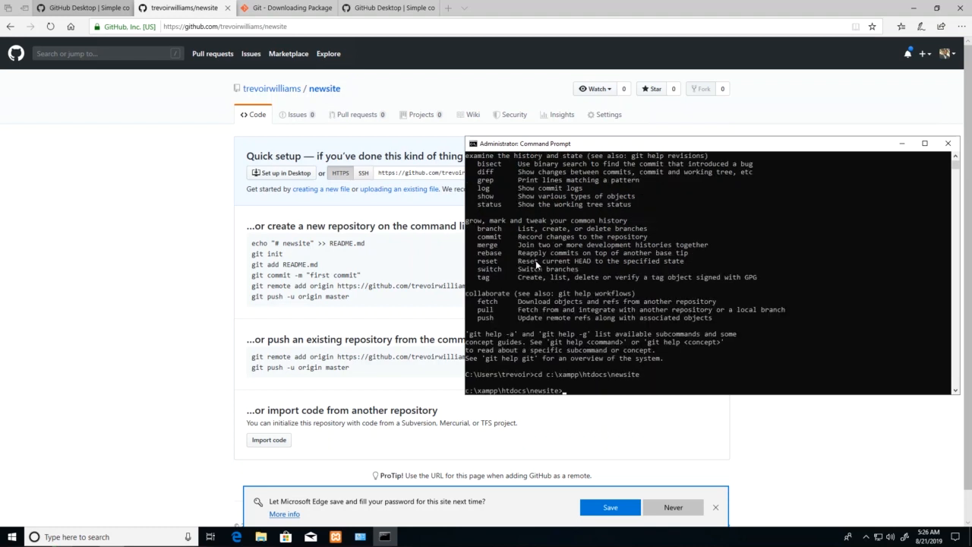
Run git init to create an empty Git repository in the newsite folder
click(468, 390)
drag(521, 389, 567, 390)
click(566, 391)
text(git init)
key(Return)
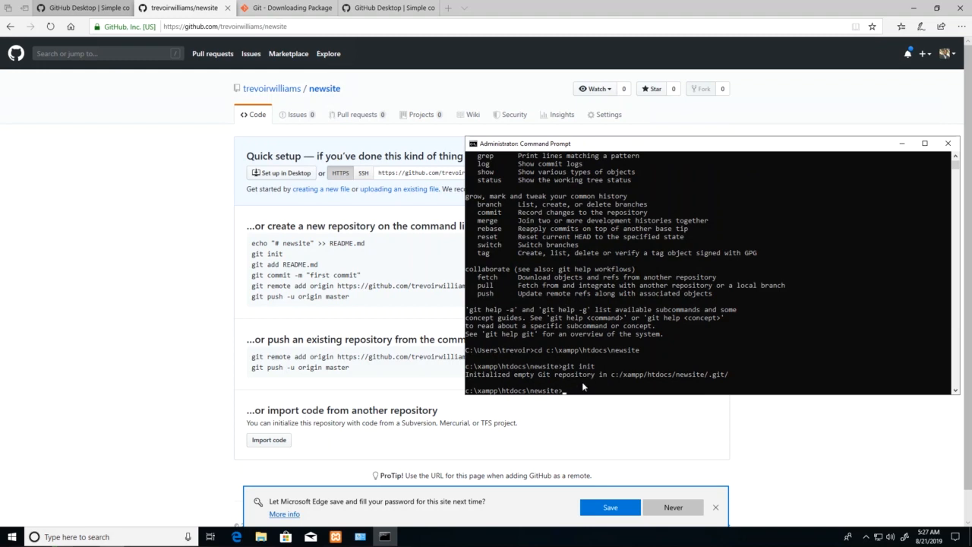
drag(728, 375, 705, 375)
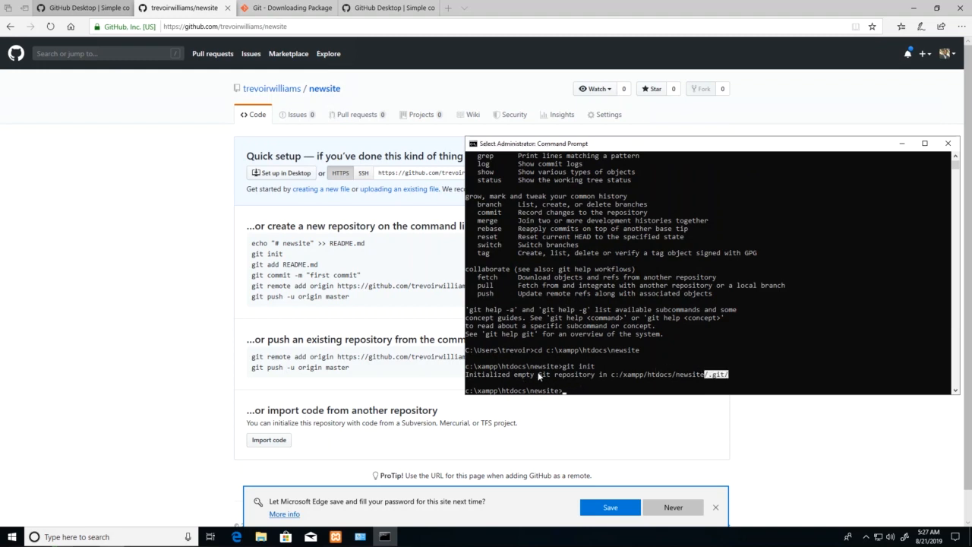
drag(536, 375, 596, 375)
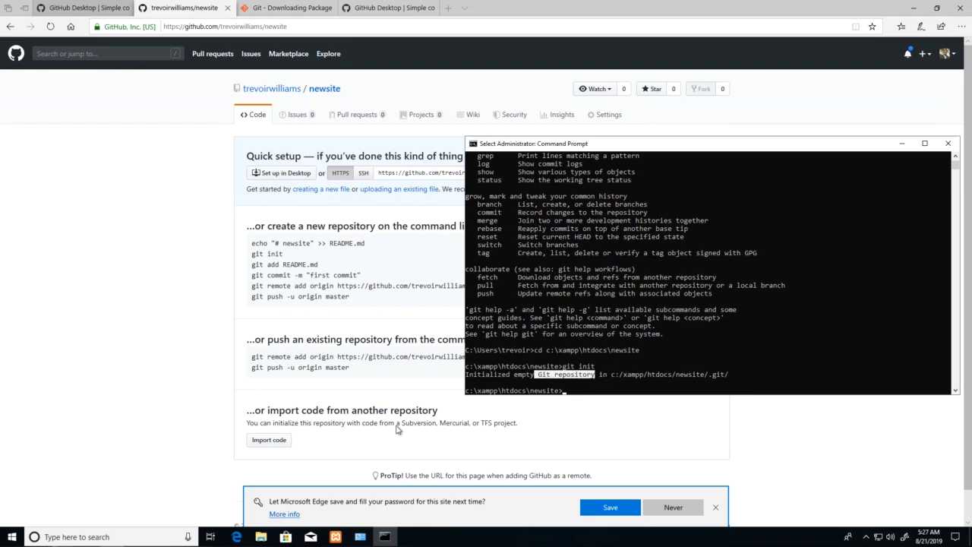
click(261, 537)
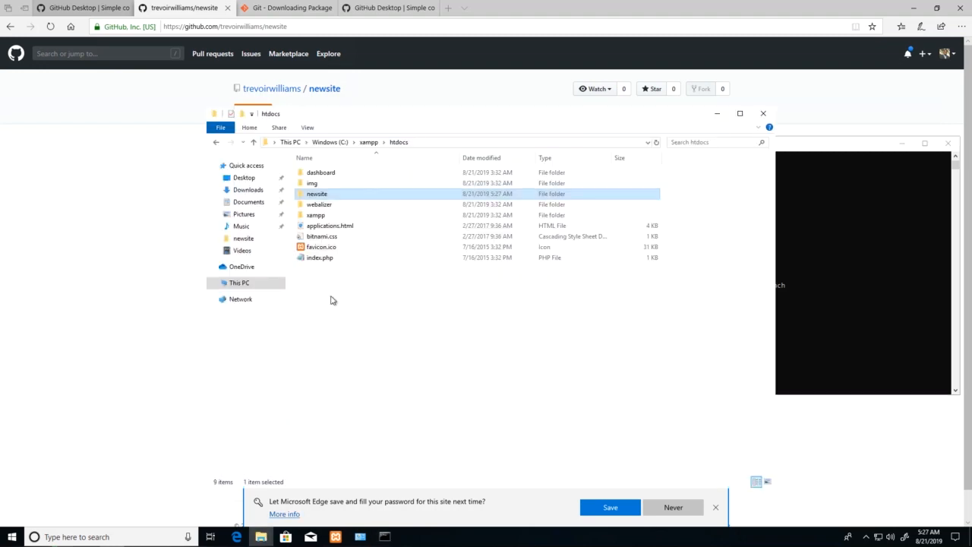
Open the newsite folder and turn on Hidden items so its .git folder appears
double_click(324, 193)
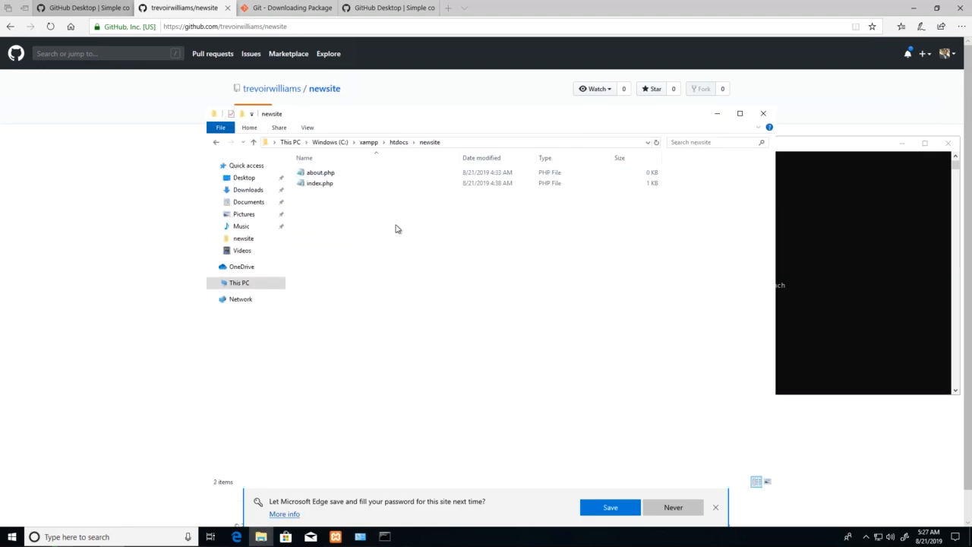
click(310, 127)
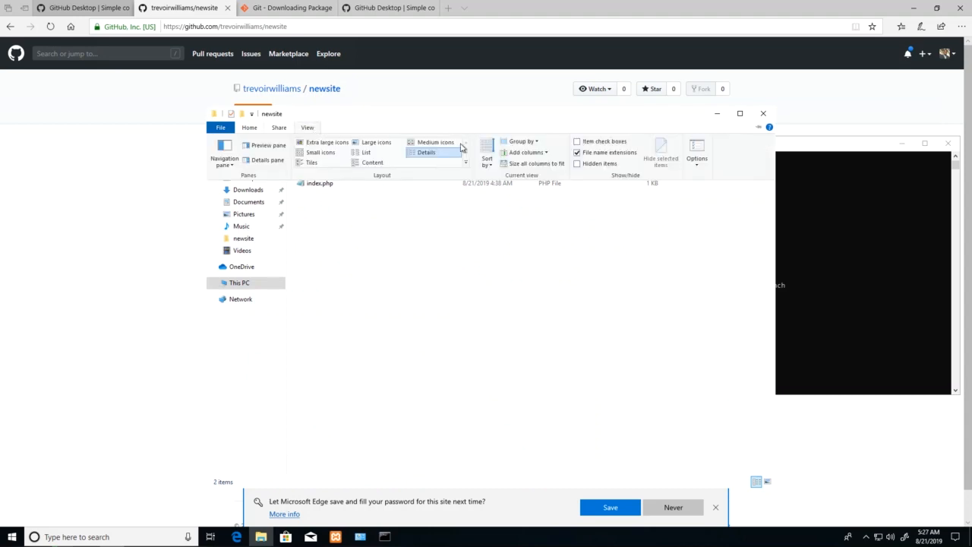
click(597, 163)
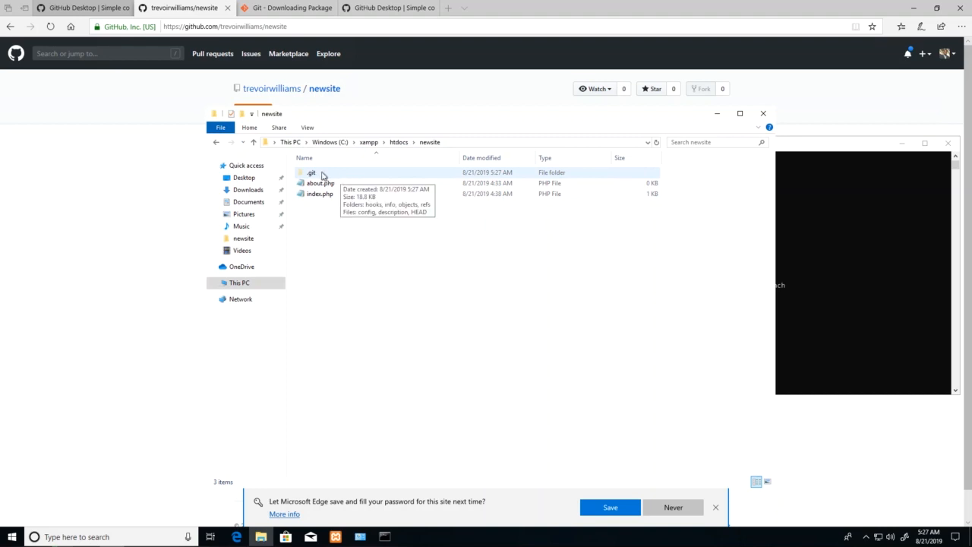
click(307, 128)
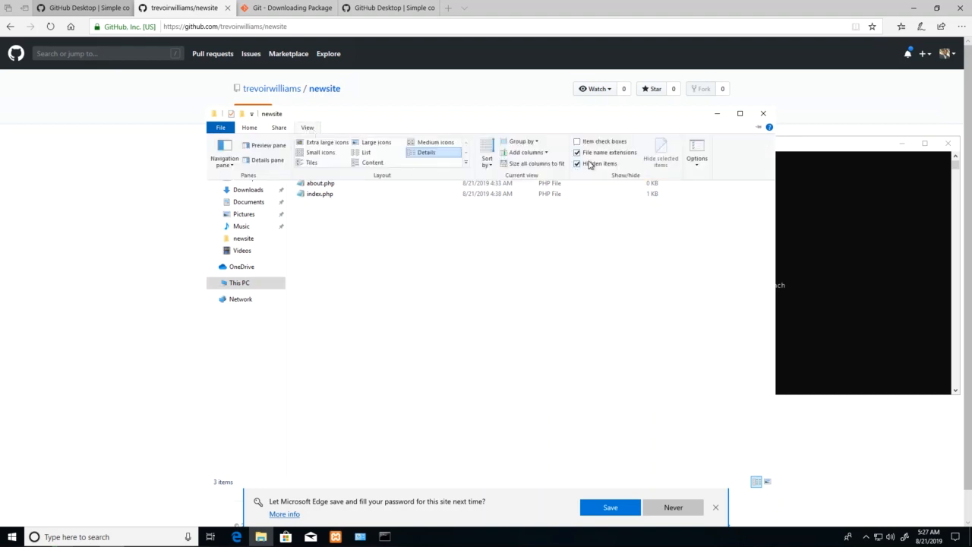
click(494, 246)
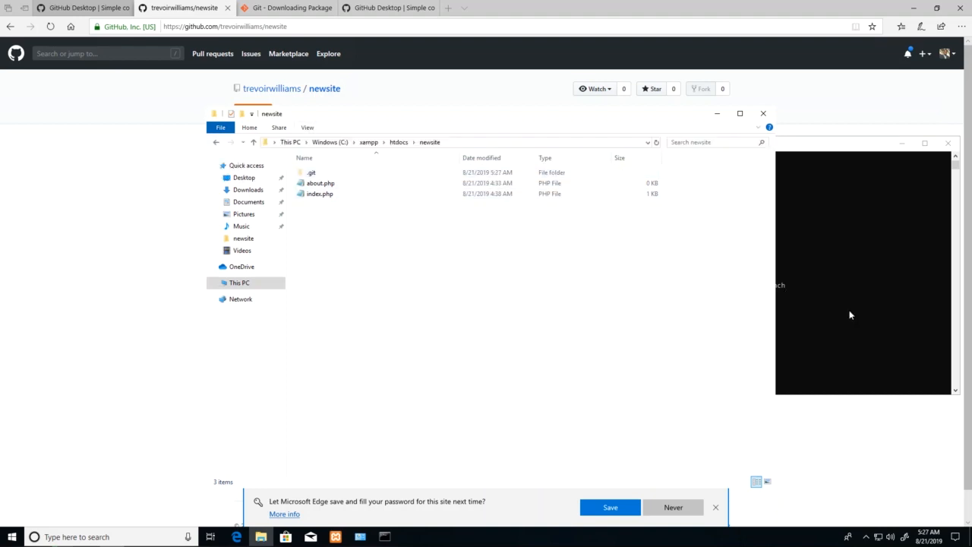
click(167, 243)
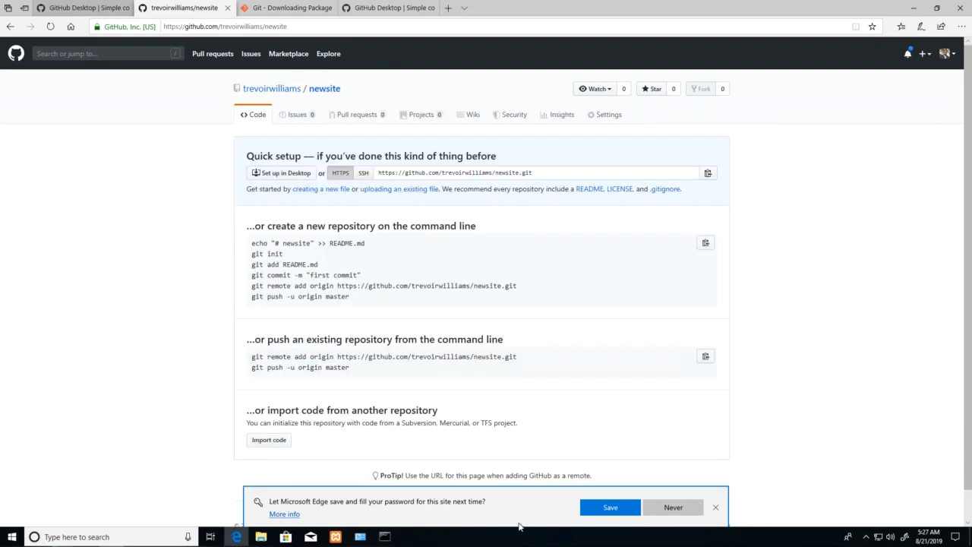
Try running git commit -m "first commit" before any files are staged
click(384, 537)
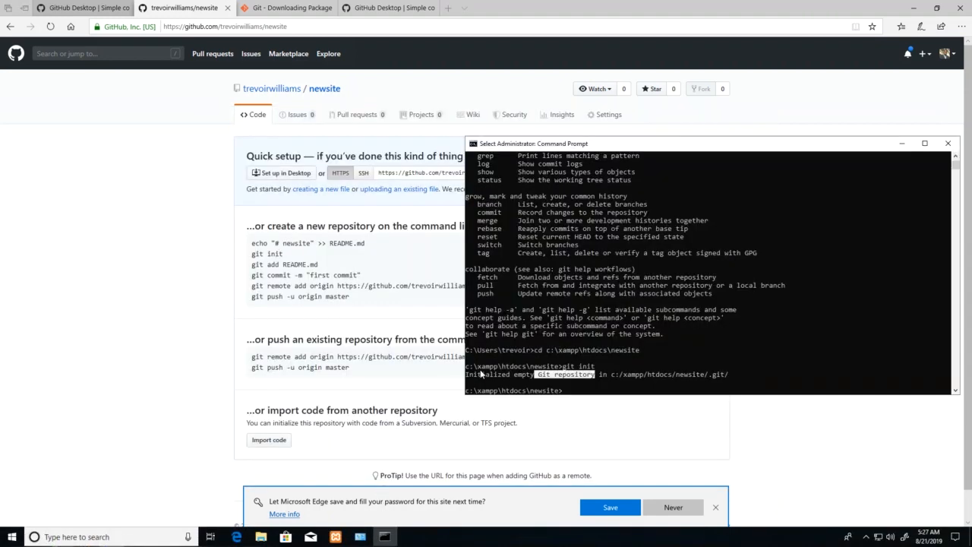
click(567, 391)
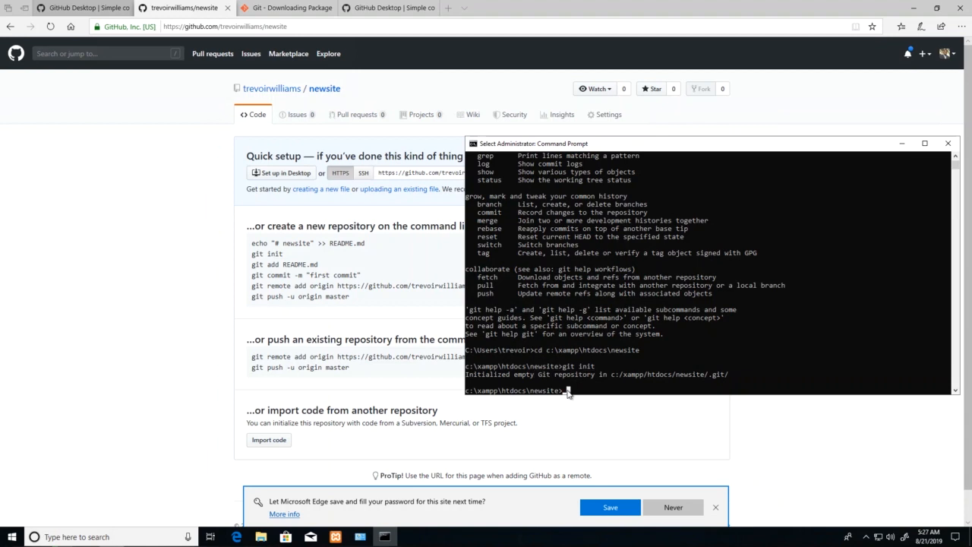
text(git commit )
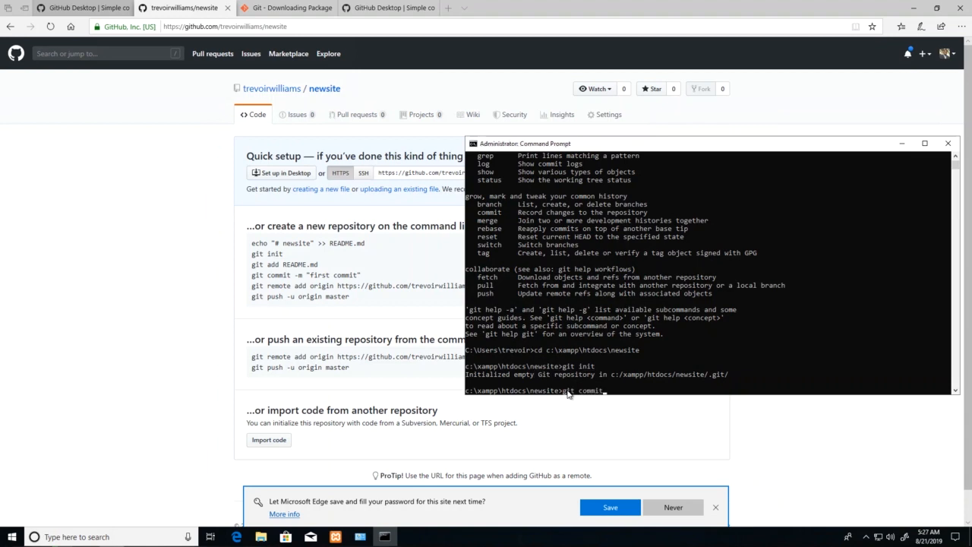
text(-m)
text(first commit")
key(Return)
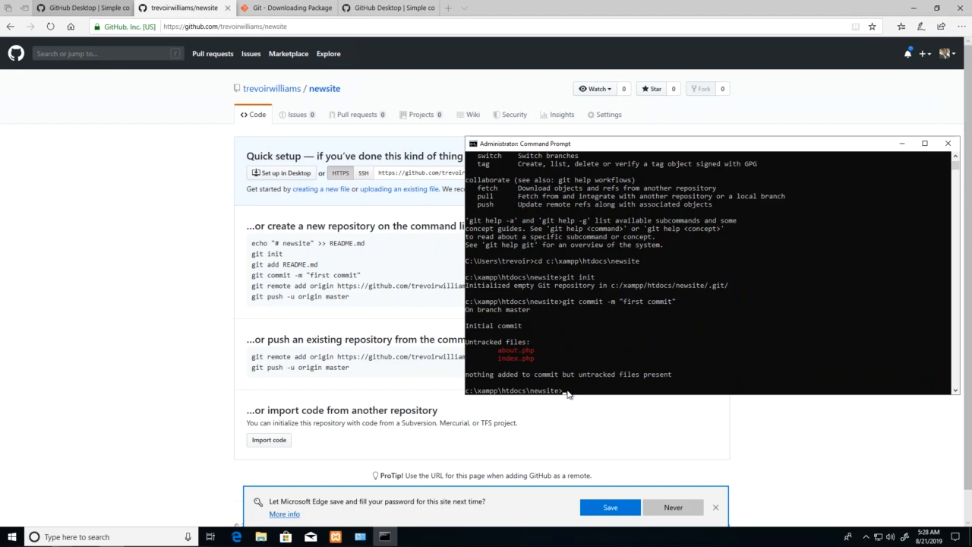
Stage all files with git add . and rerun the "first commit" commit
text(git add)
text(.)
key(Return)
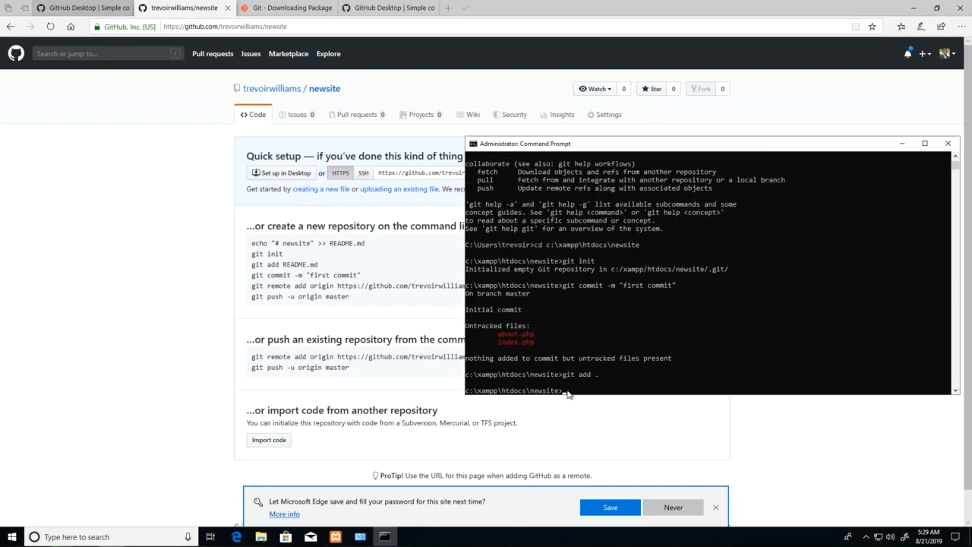
key(Up)
key(Up)
key(Return)
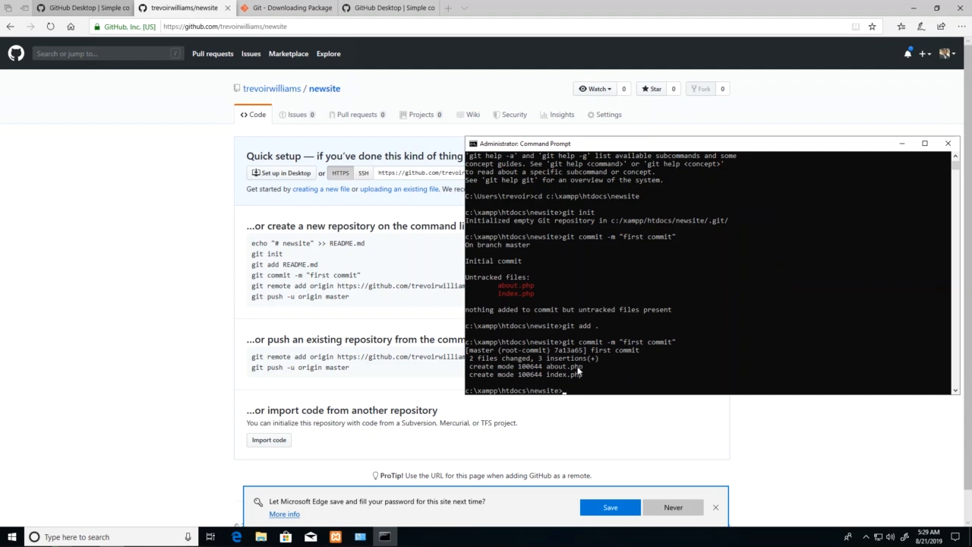
Highlight the about.php and index.php entries in the commit output
drag(590, 373, 469, 367)
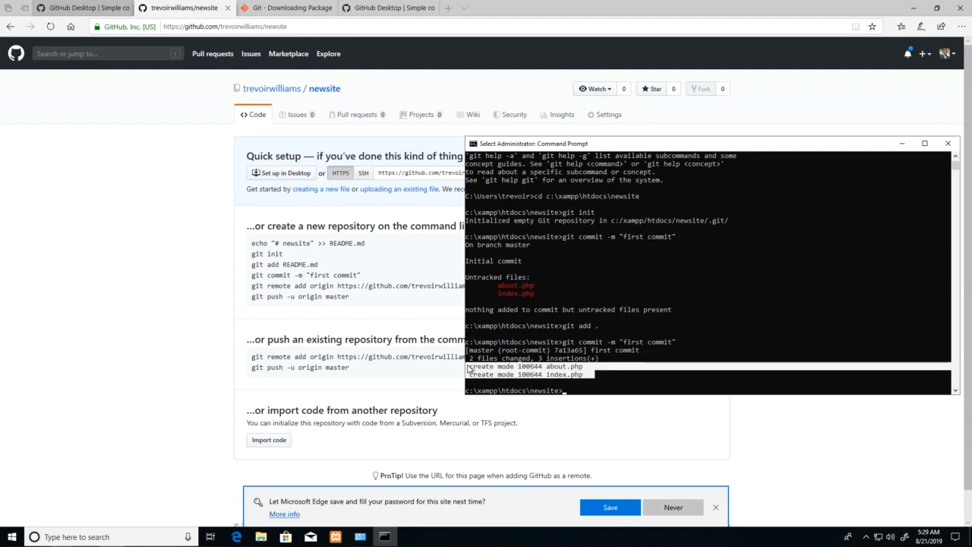
click(519, 367)
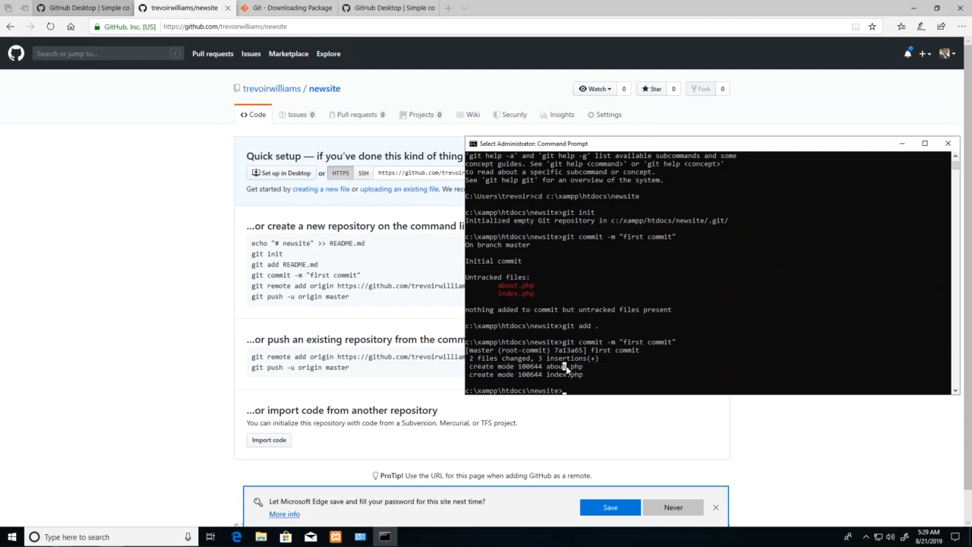
double_click(560, 368)
double_click(558, 369)
click(558, 368)
double_click(558, 377)
click(558, 377)
click(564, 391)
On GitHub's quick setup page, highlight the git and remote words of the remote add command
click(296, 319)
drag(253, 287, 521, 289)
click(477, 286)
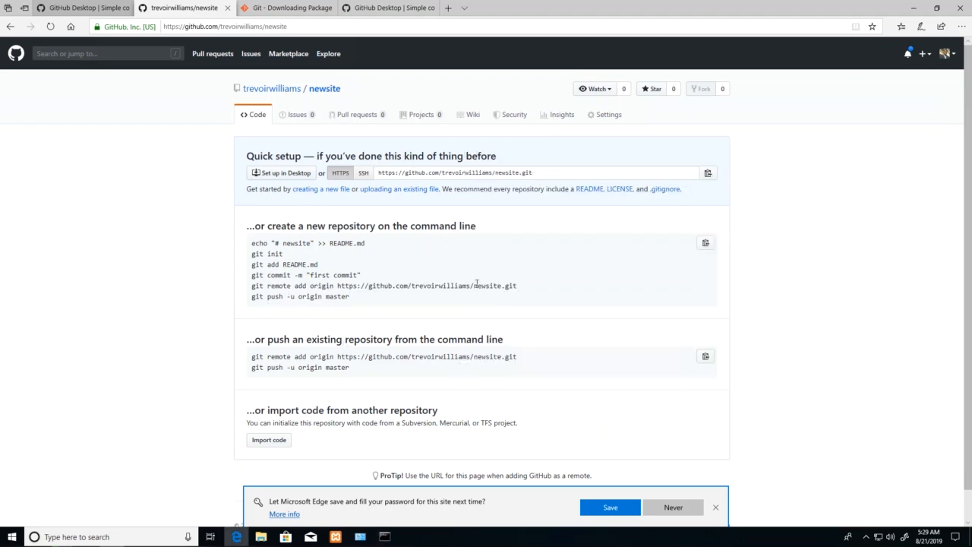
double_click(279, 285)
click(253, 290)
double_click(255, 287)
double_click(272, 285)
click(281, 286)
Highlight origin and the repository URL, then select the full clone URL field
drag(295, 286, 285, 286)
double_click(283, 286)
click(309, 286)
double_click(319, 286)
click(337, 286)
drag(337, 286, 481, 287)
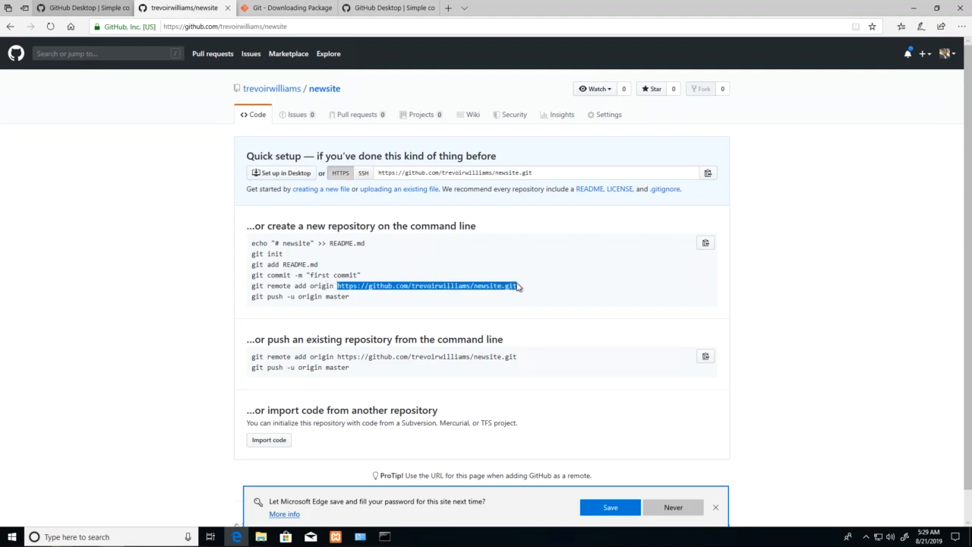
click(380, 173)
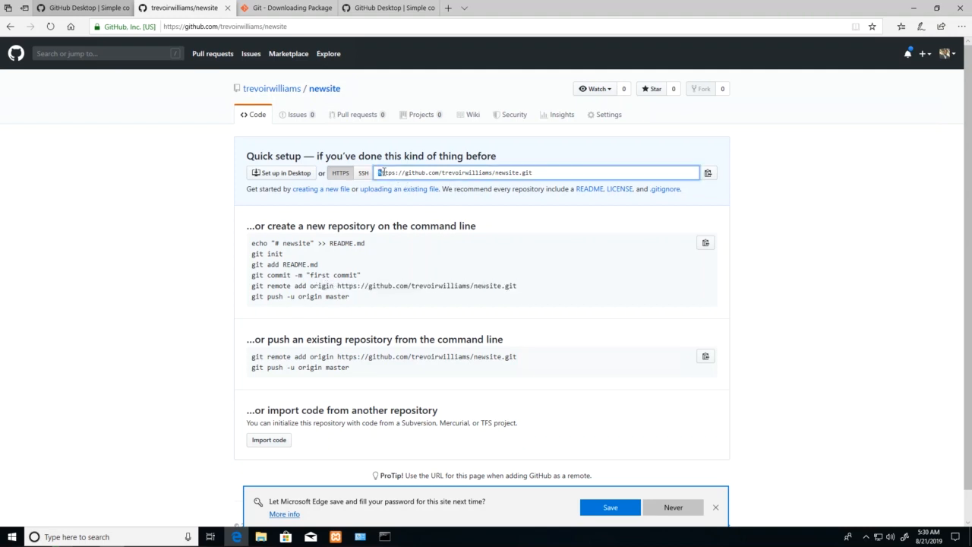
drag(381, 172, 548, 172)
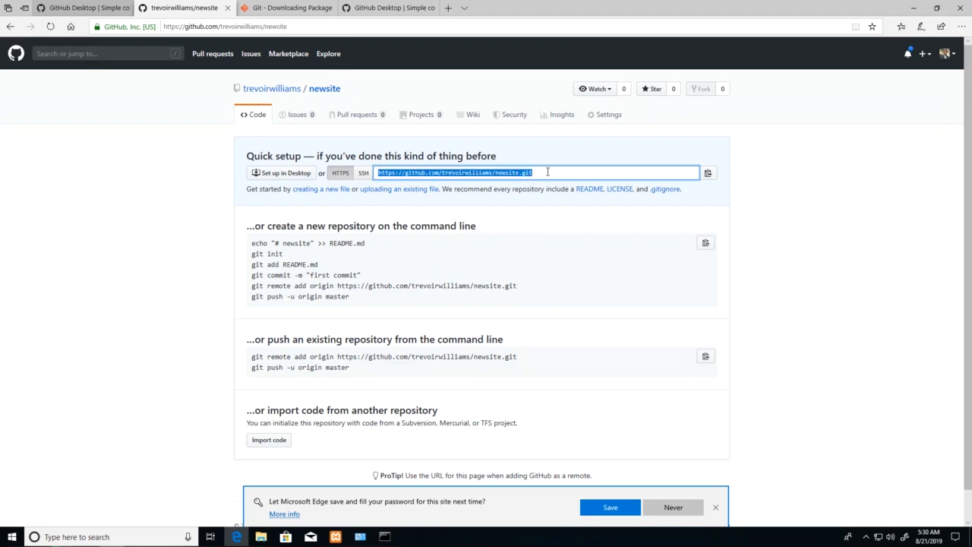
Highlight the remote add origin line and the origin and master words of the push command
double_click(325, 287)
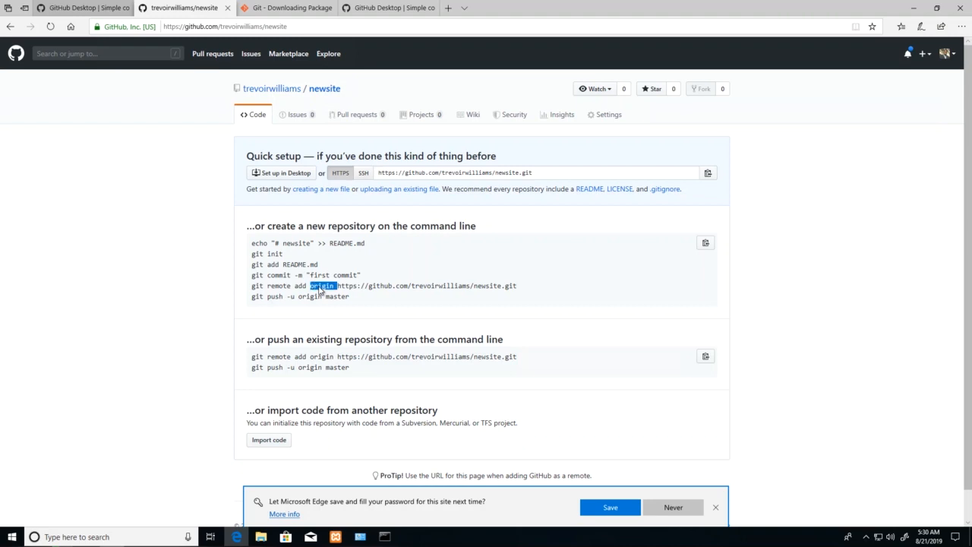
click(320, 290)
drag(338, 284, 519, 289)
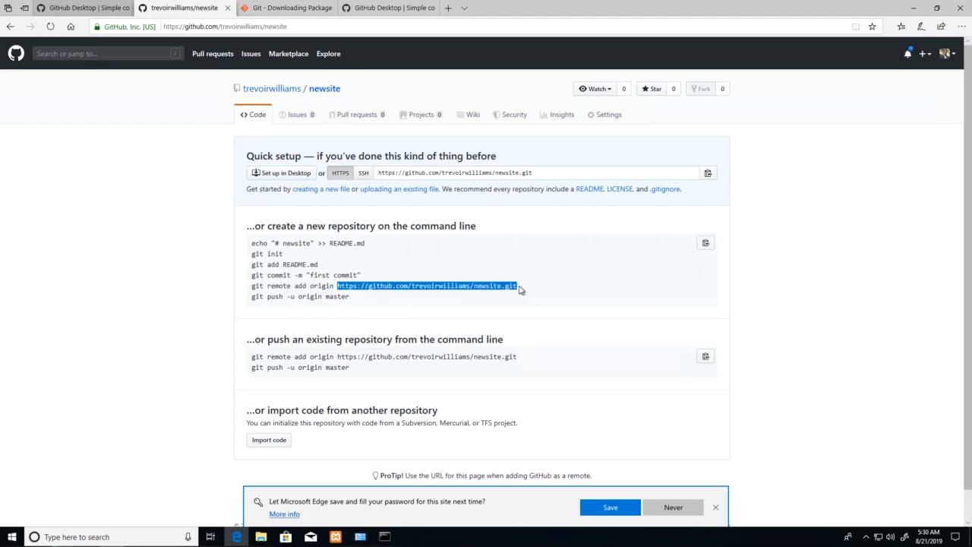
click(522, 288)
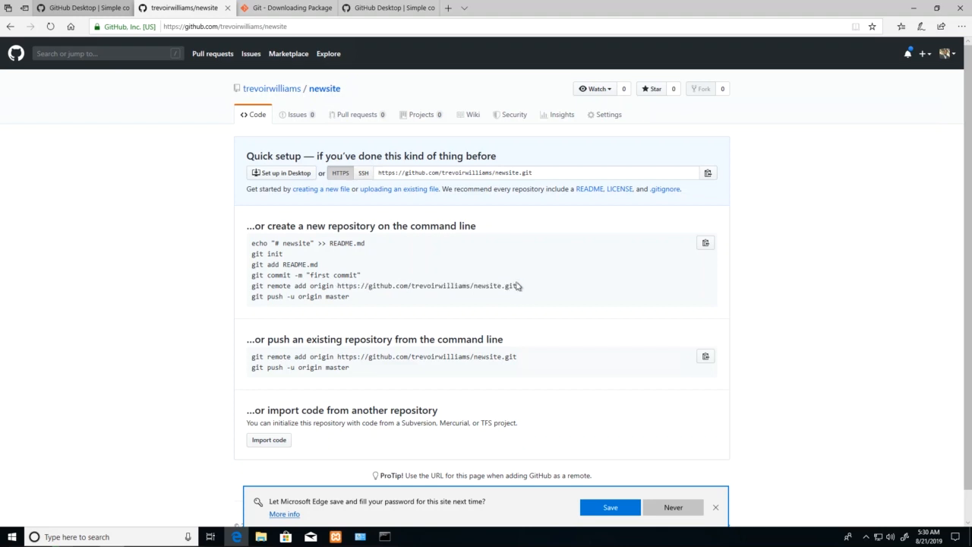
drag(256, 285, 302, 295)
click(308, 296)
double_click(314, 295)
click(334, 296)
double_click(334, 296)
Type 'git remote add origin' in the console, then select the repository URL on GitHub
click(384, 537)
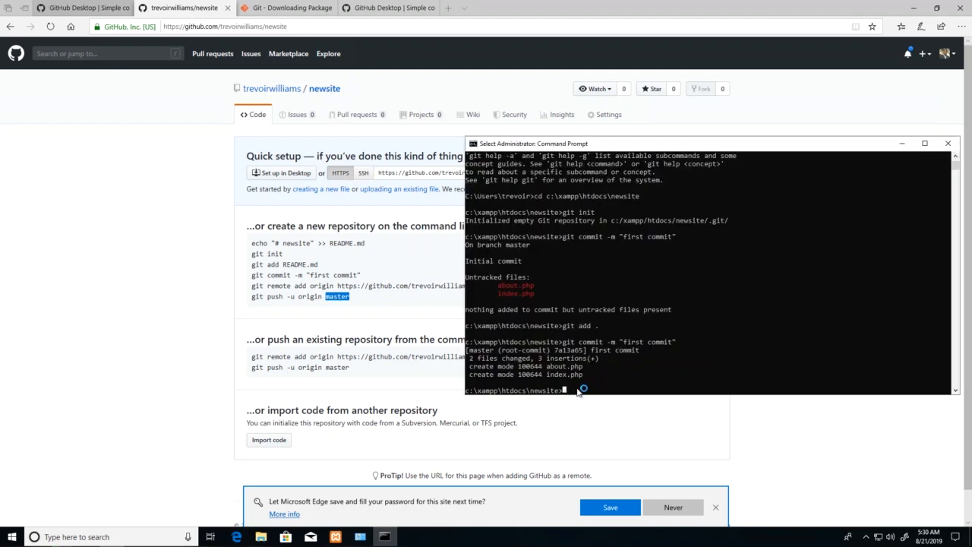
text(git remote add origin)
click(366, 297)
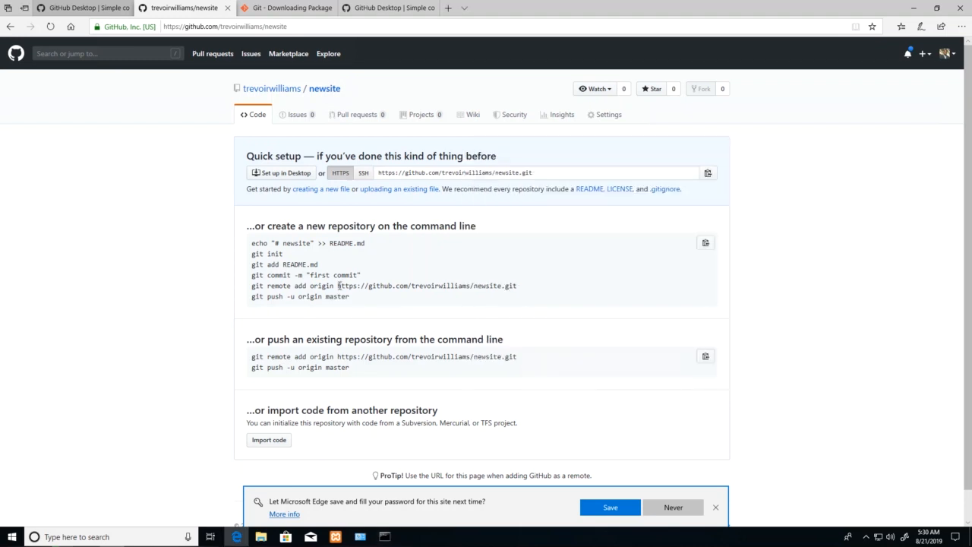
drag(337, 285, 523, 290)
key(cmd+c)
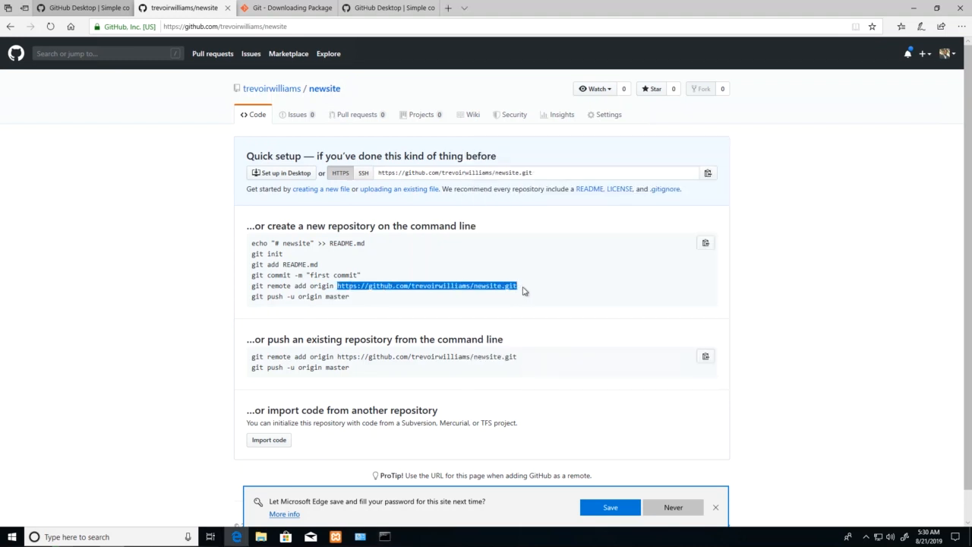
Paste the newsite repository URL after 'git remote add origin' and run it
click(384, 536)
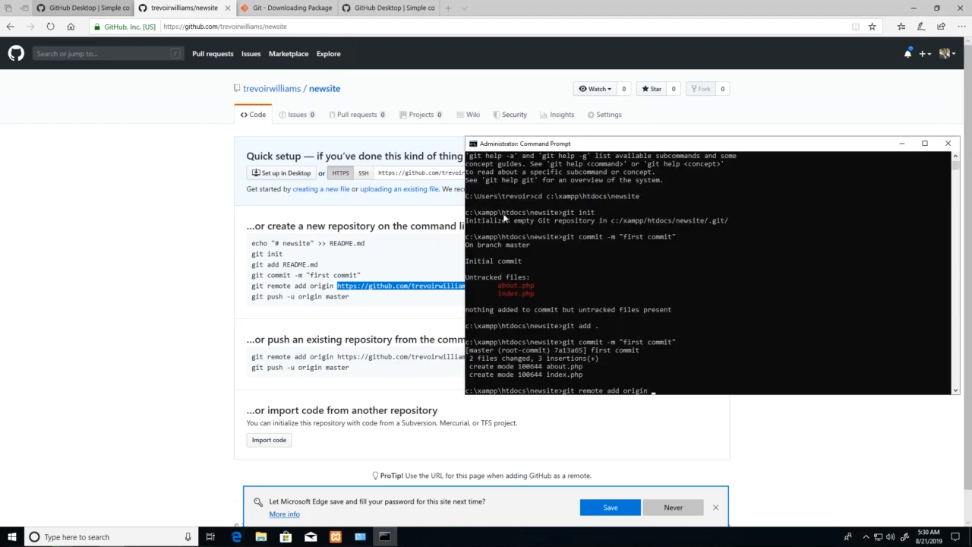
click(475, 147)
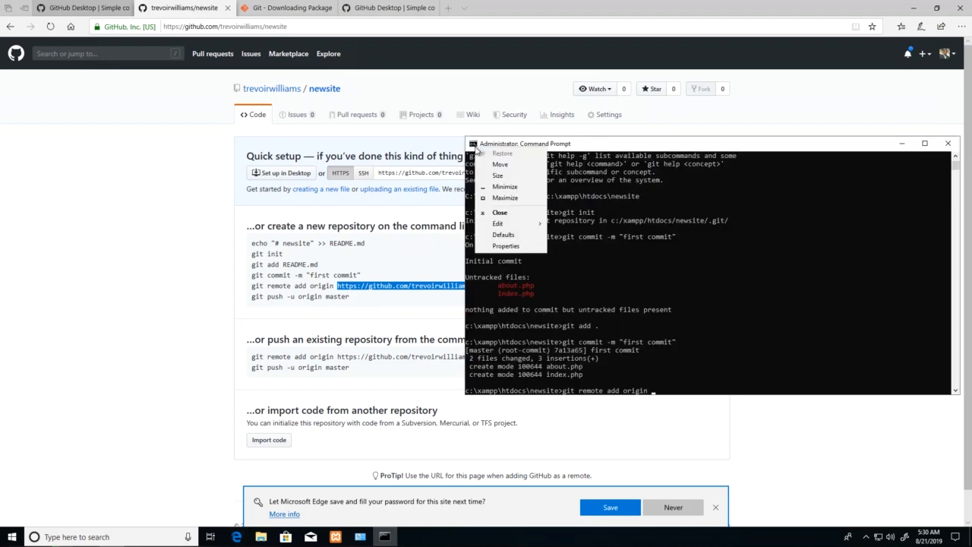
mouse_move(509, 223)
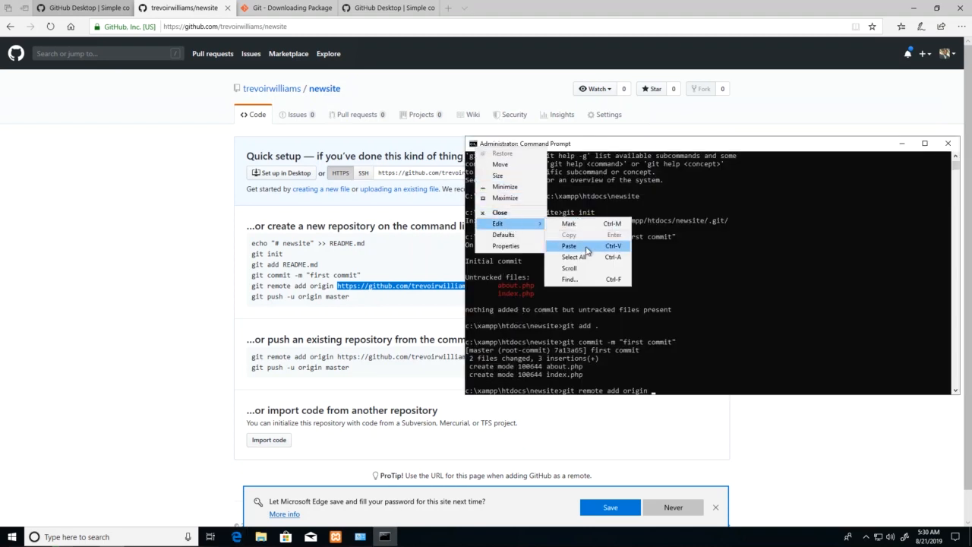
click(587, 247)
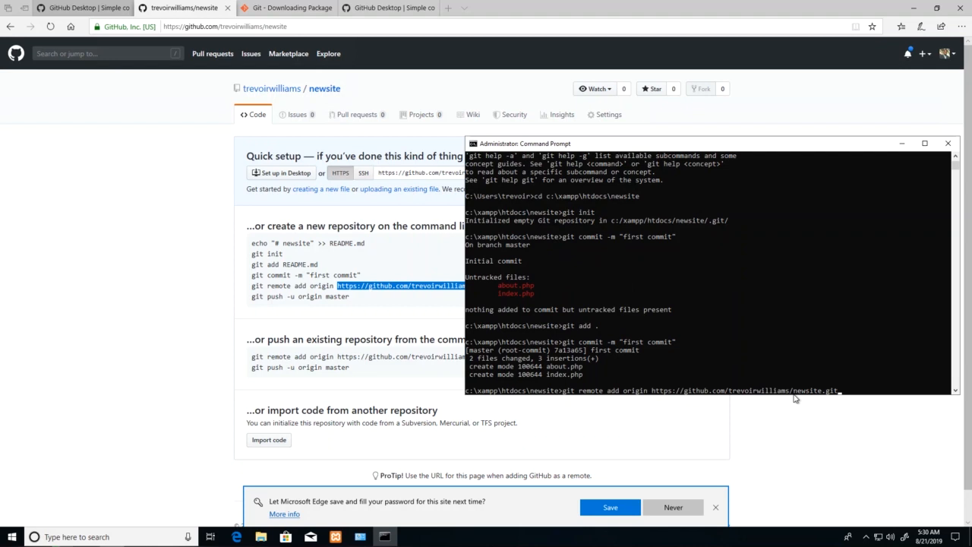
key(Return)
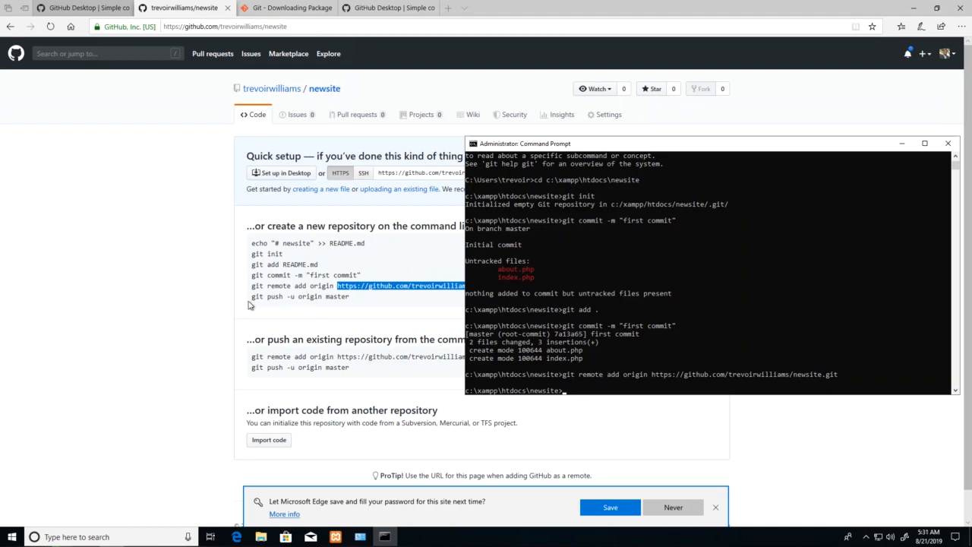
Copy 'git push -u origin master' from GitHub, paste it into the console and run it
drag(252, 298, 362, 297)
right_click(329, 298)
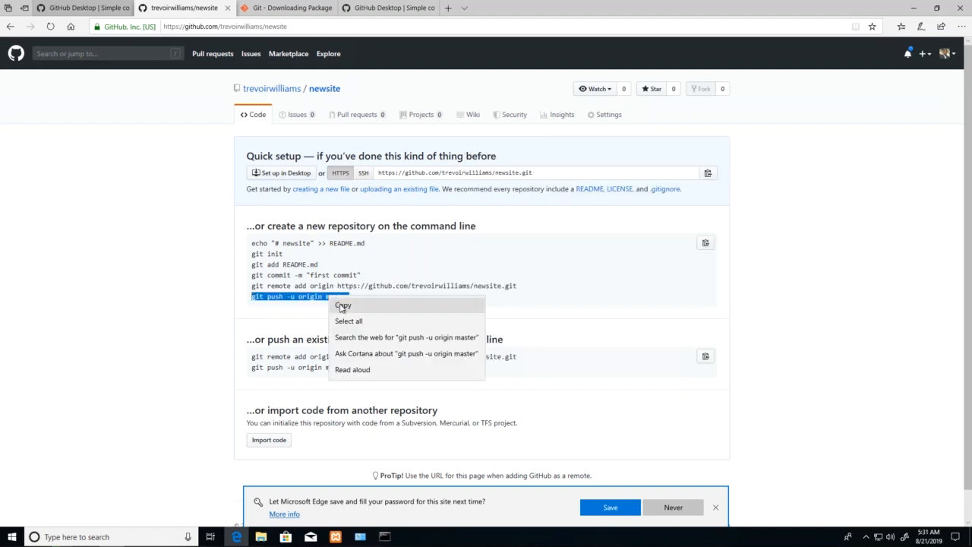
click(340, 307)
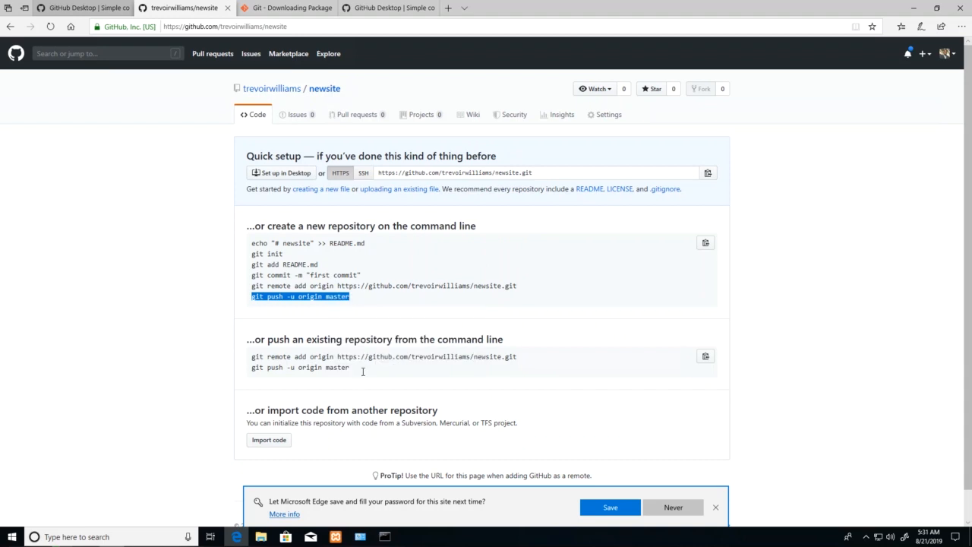
click(384, 536)
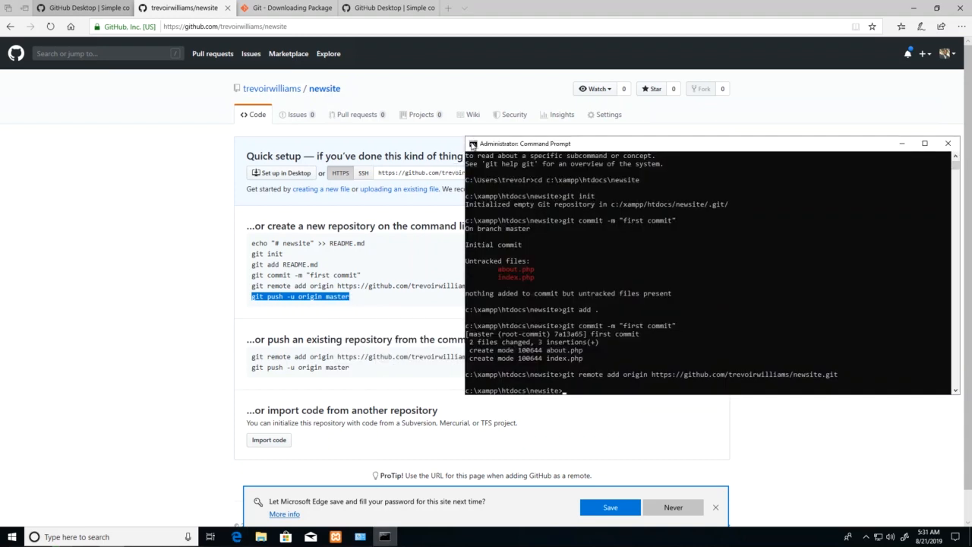
right_click(471, 144)
mouse_move(528, 222)
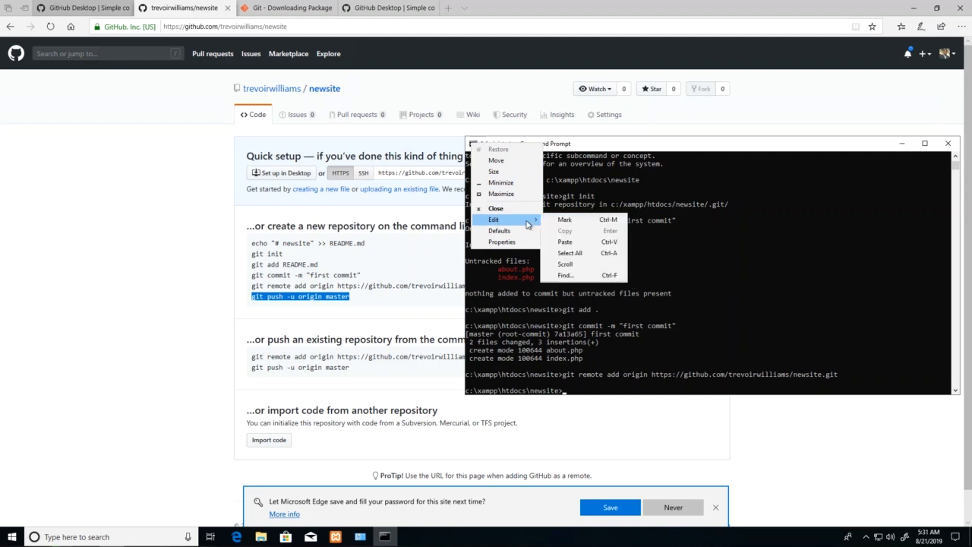
click(571, 244)
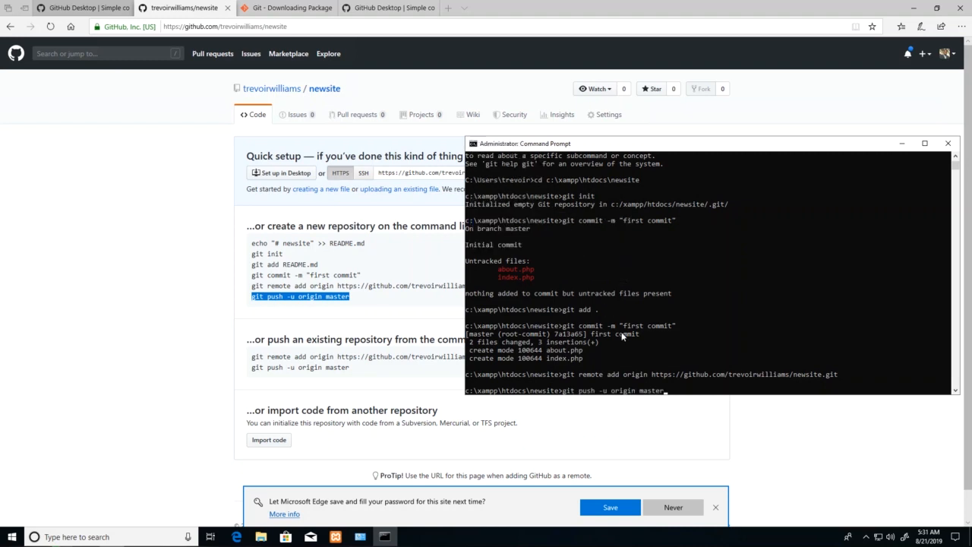
key(Return)
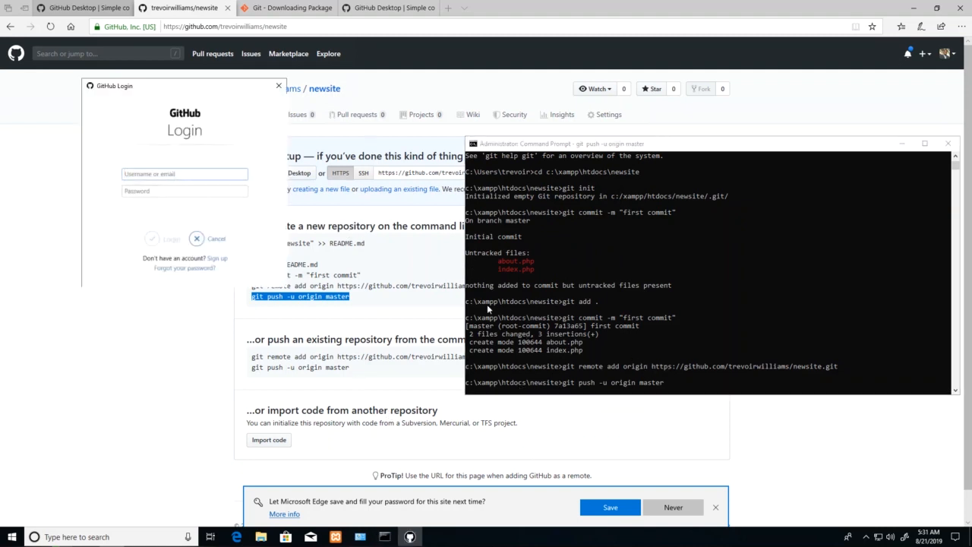
Enter the GitHub account username and password in the GitHub Login dialog and submit
drag(143, 89, 184, 119)
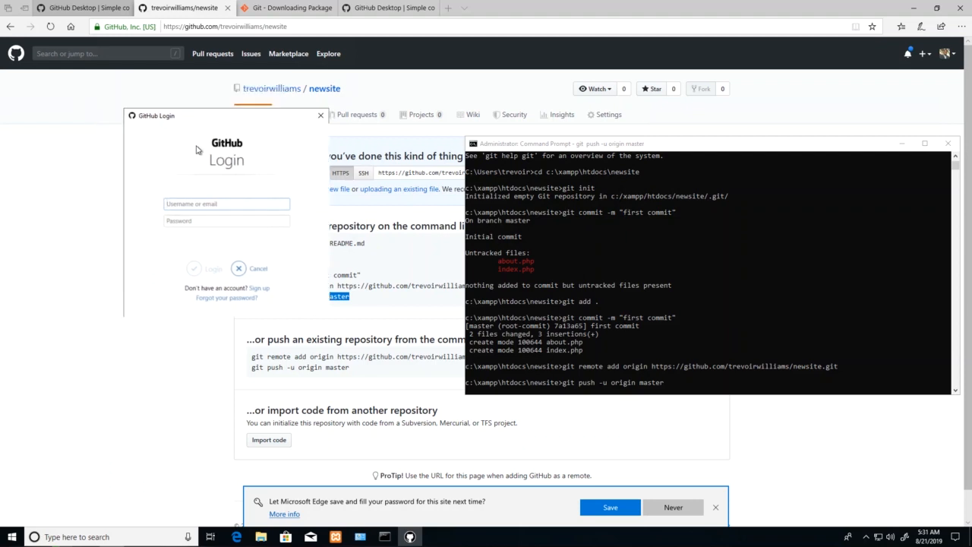
click(202, 204)
text(trevoirw)
key(BackSpace)
key(BackSpace)
key(BackSpace)
text(illiams)
key(Tab)
text(*)
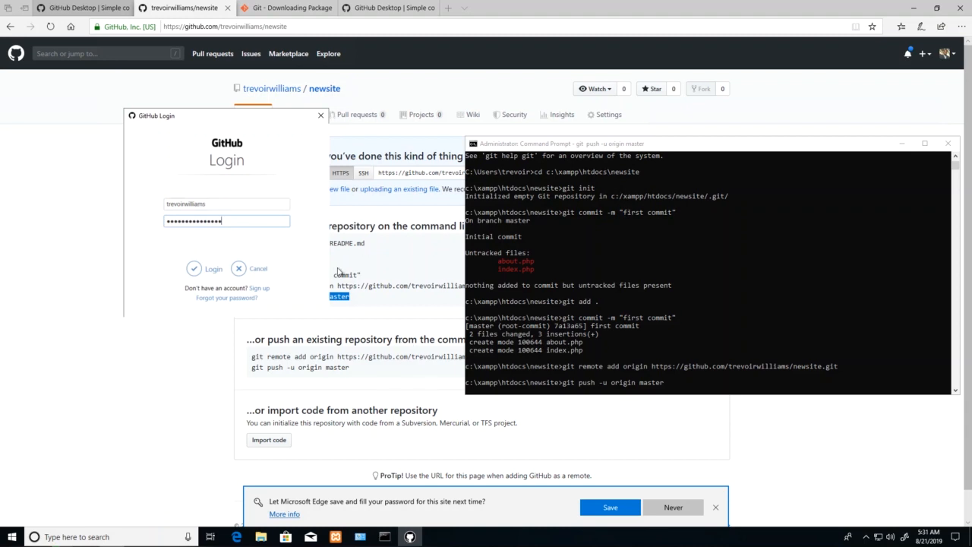
click(196, 271)
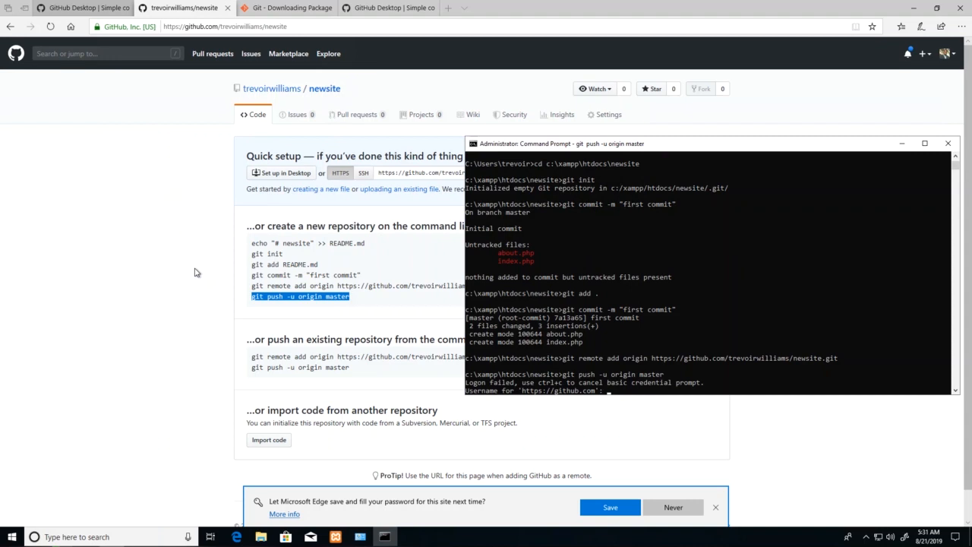
Answer the console's username and password prompts to finish pushing master to GitHub
click(609, 391)
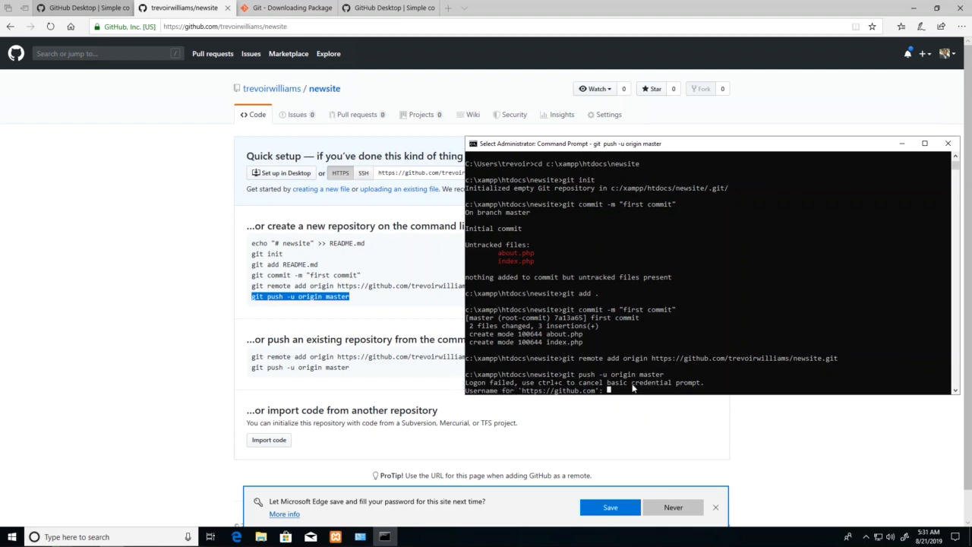
key(Escape)
text(trevoirwilliams)
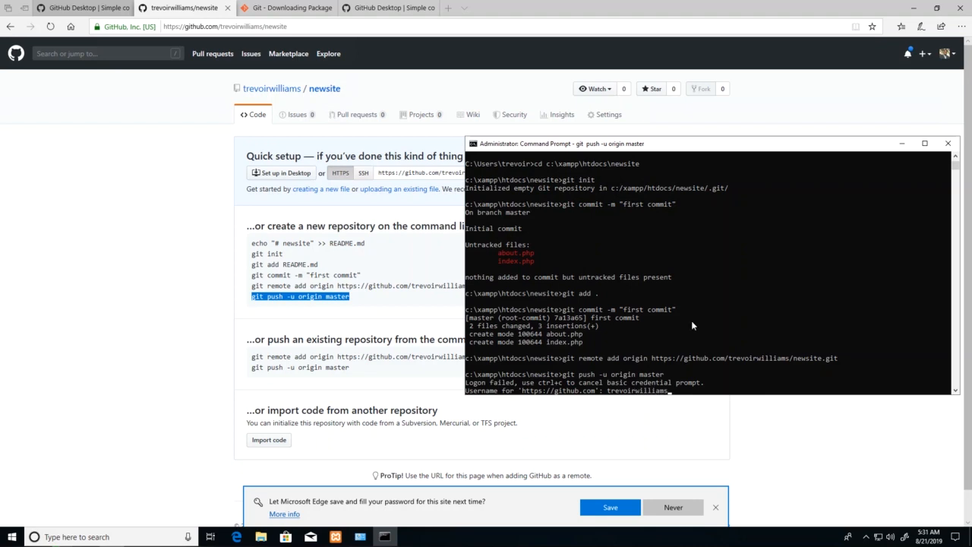
key(Return)
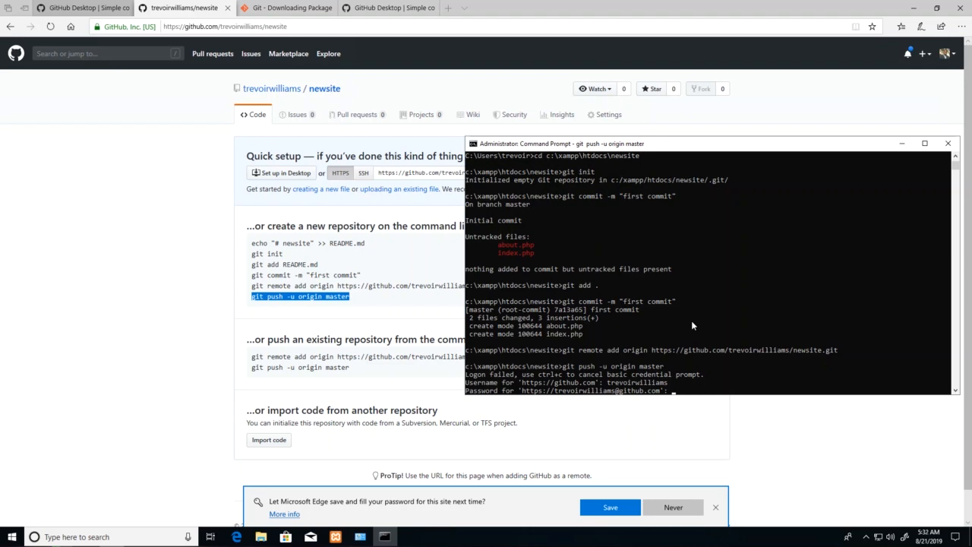
key(Return)
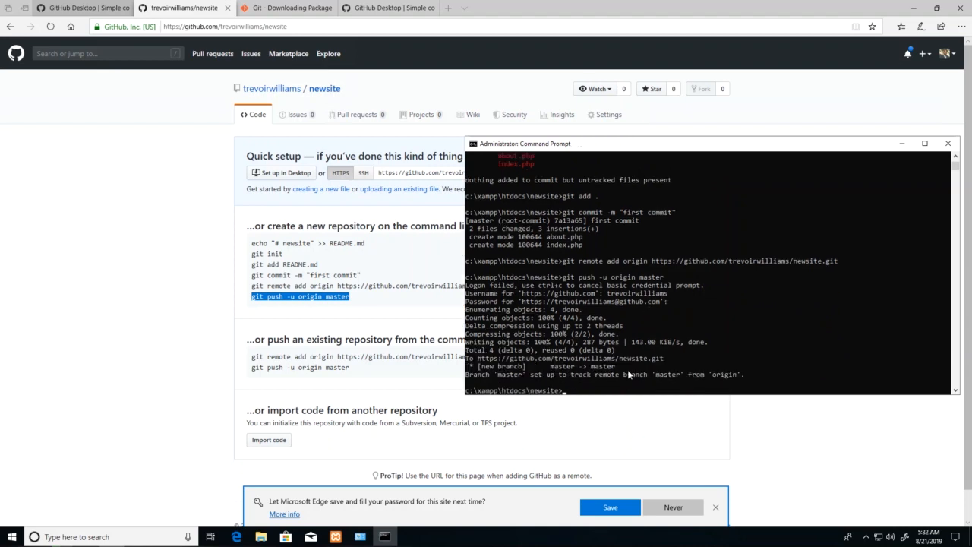
click(403, 337)
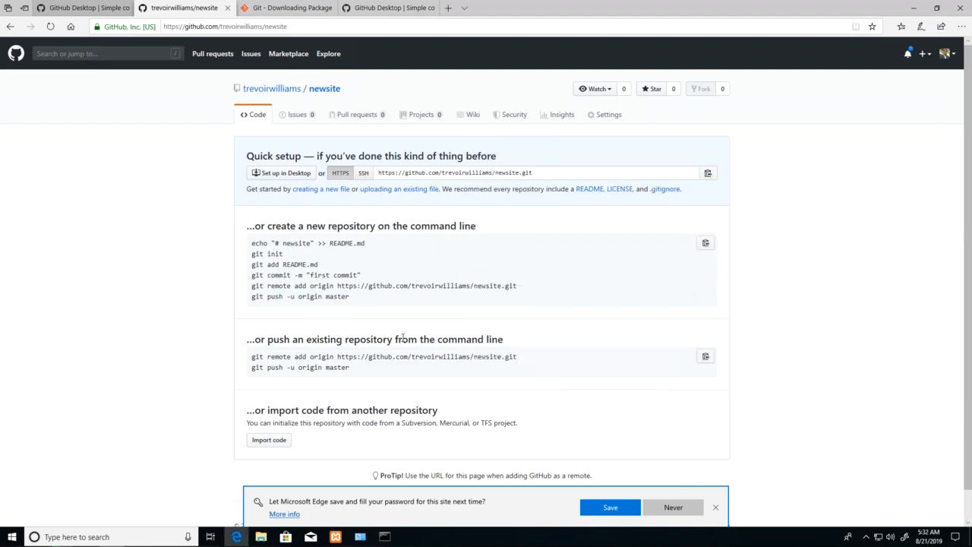
Refresh the newsite repository page and review about.php, index.php and the 'first commit' message
key(F5)
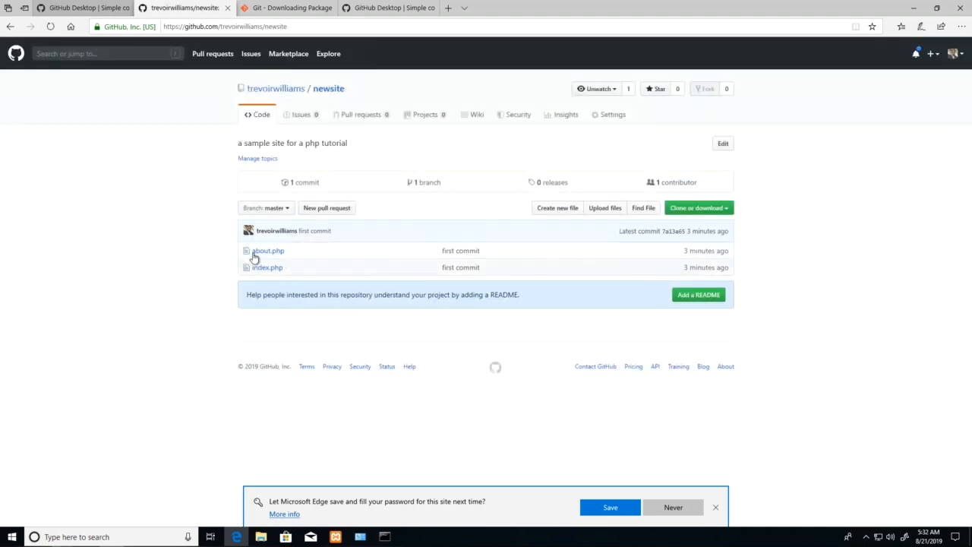
drag(241, 252, 363, 271)
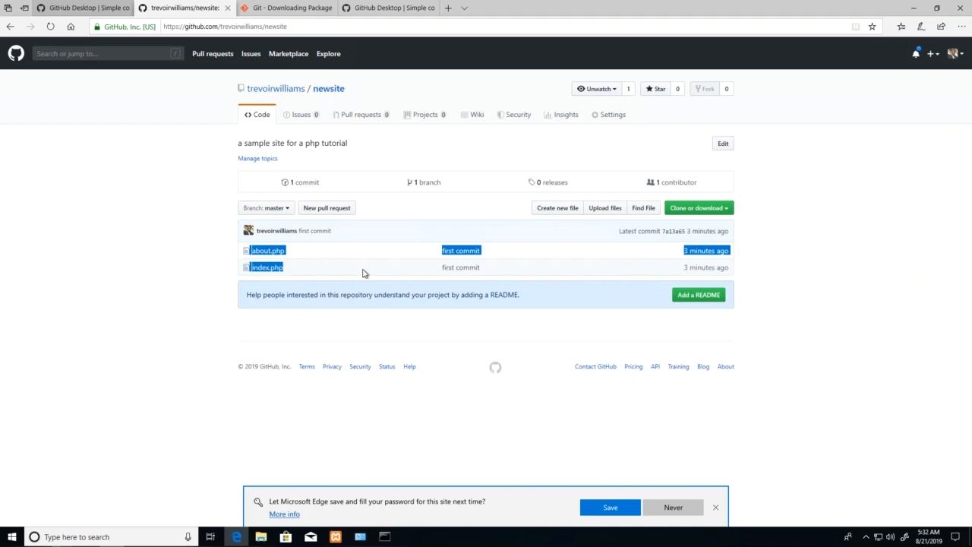
drag(438, 257, 508, 268)
click(508, 267)
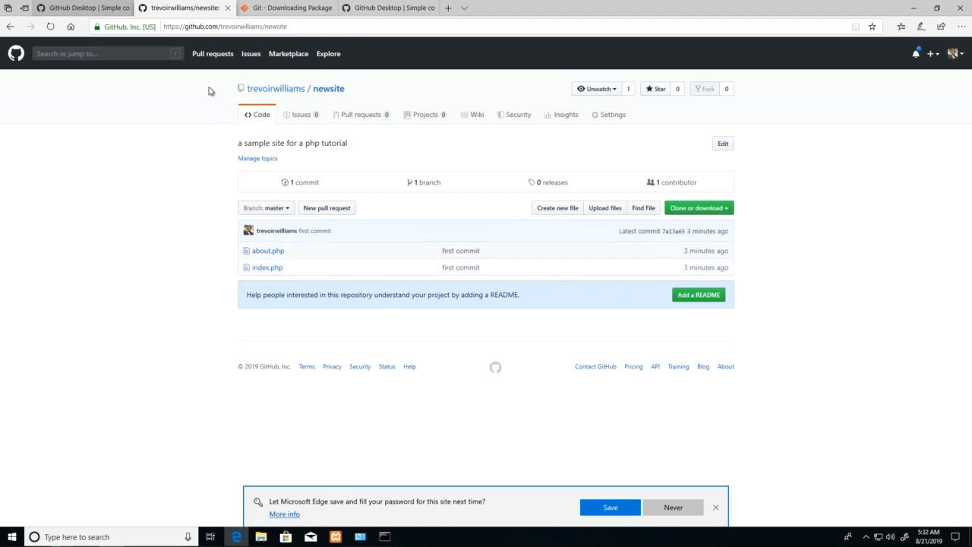
drag(210, 91, 388, 89)
click(386, 90)
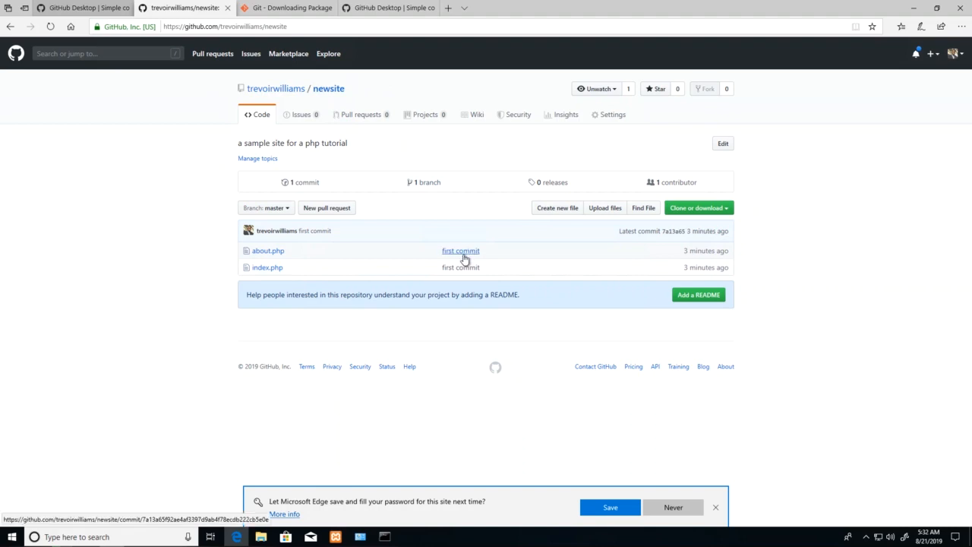